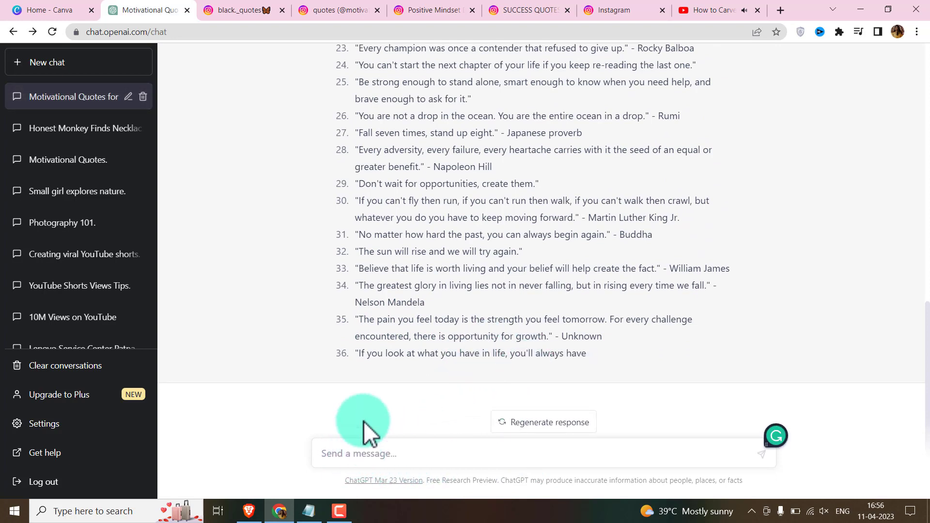
Send the follow-up prompt "give me more" to continue the unfinished list of motivational quotes
type("give m")
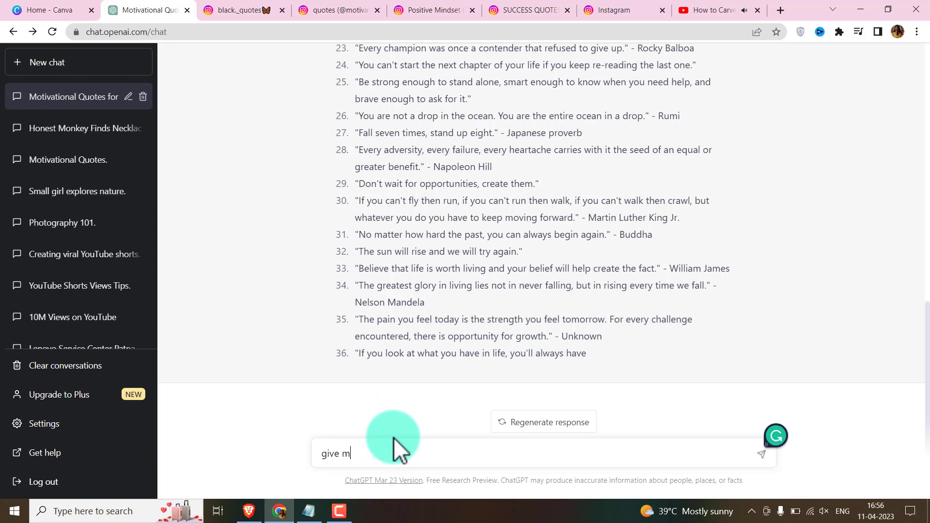
type("e more")
key("Return")
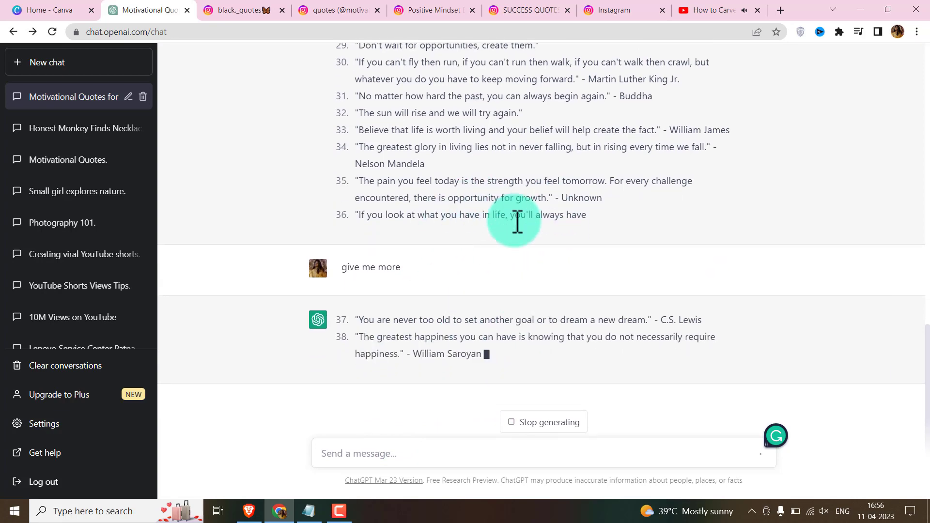
Select and copy quotes 1 to 50 across both ChatGPT responses
scroll(515, 221, "up", 15)
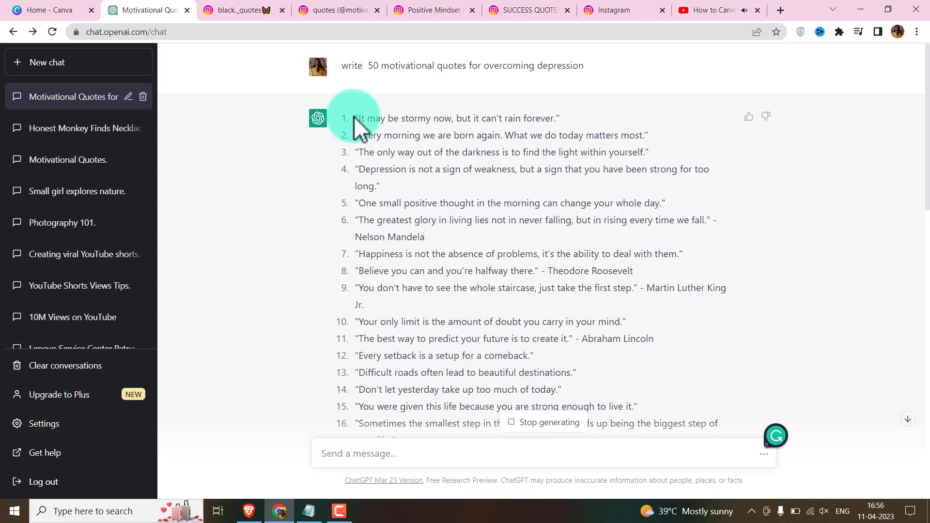
left_click_drag(357, 119, 768, 365)
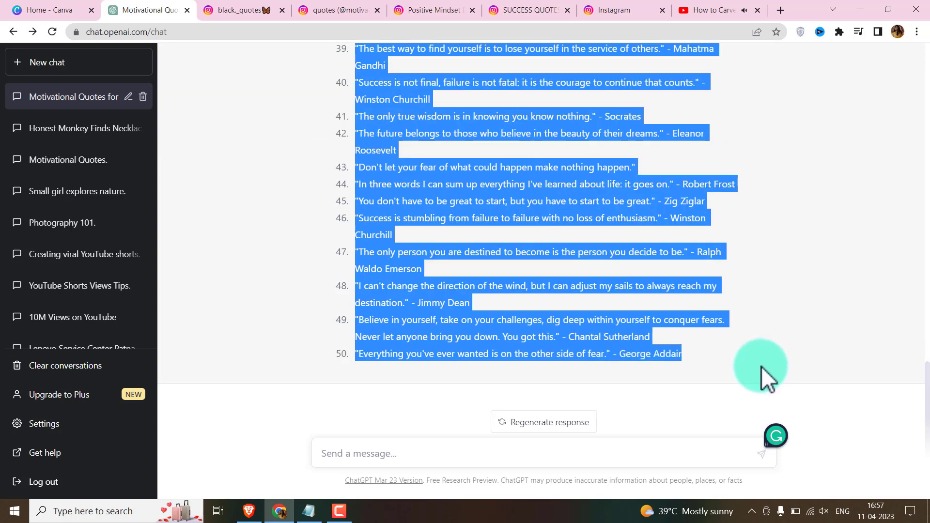
scroll(627, 241, "up", 20)
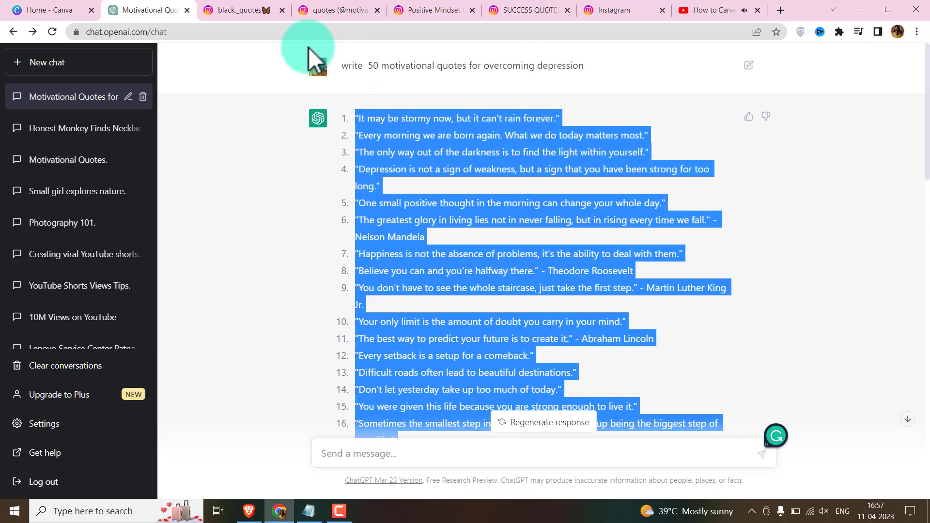
left_click(749, 63)
Look up google sheets in a new browser tab and open a blank spreadsheet
left_click(777, 14)
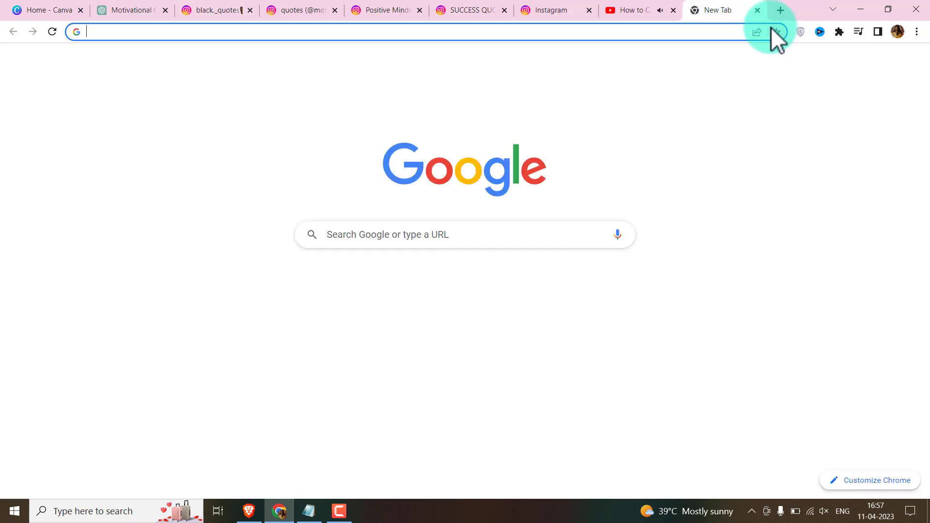
type("go")
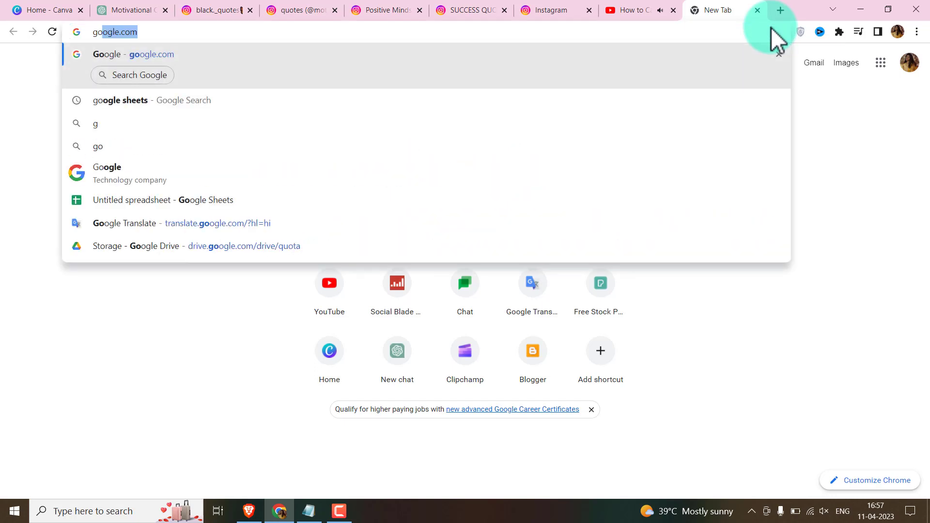
type("og")
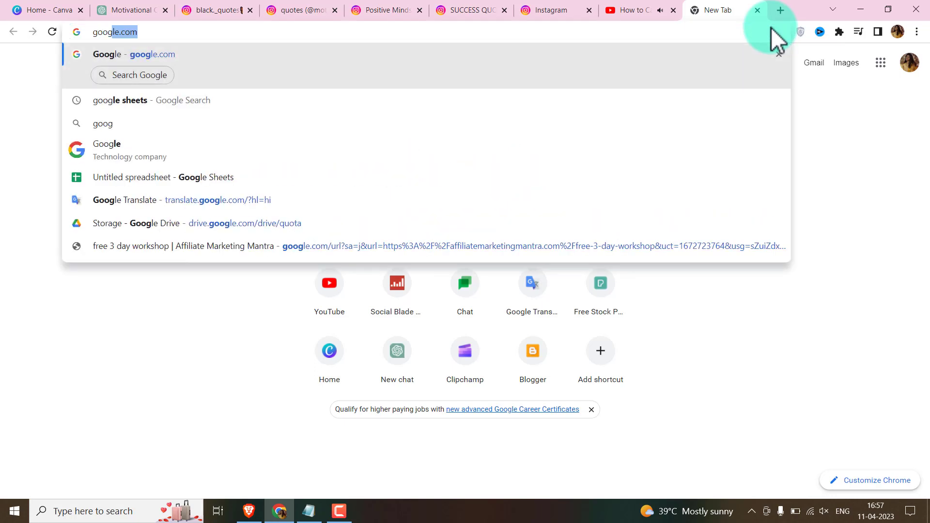
type("le")
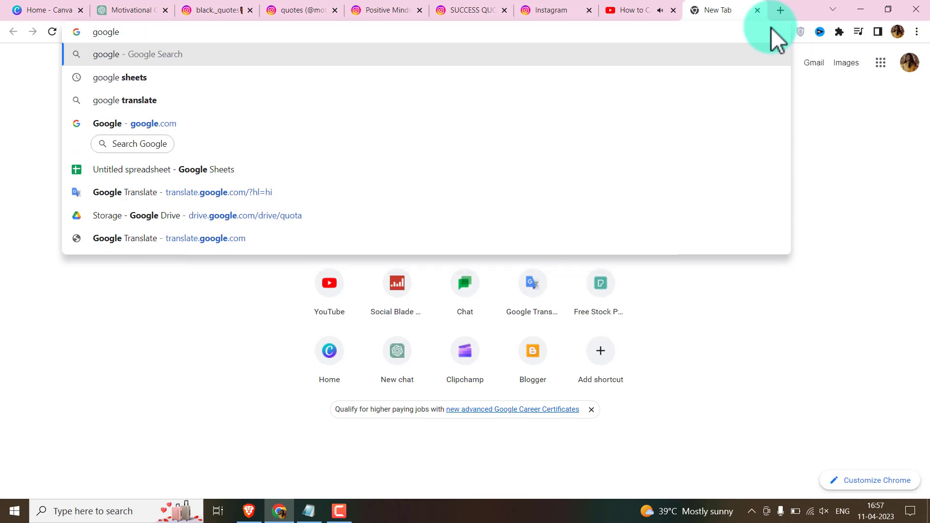
type(" shee")
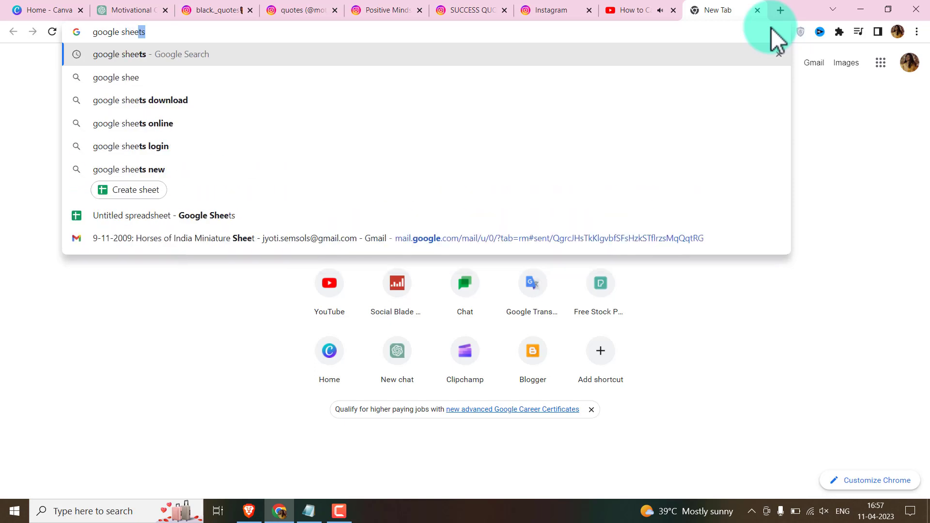
key("Return")
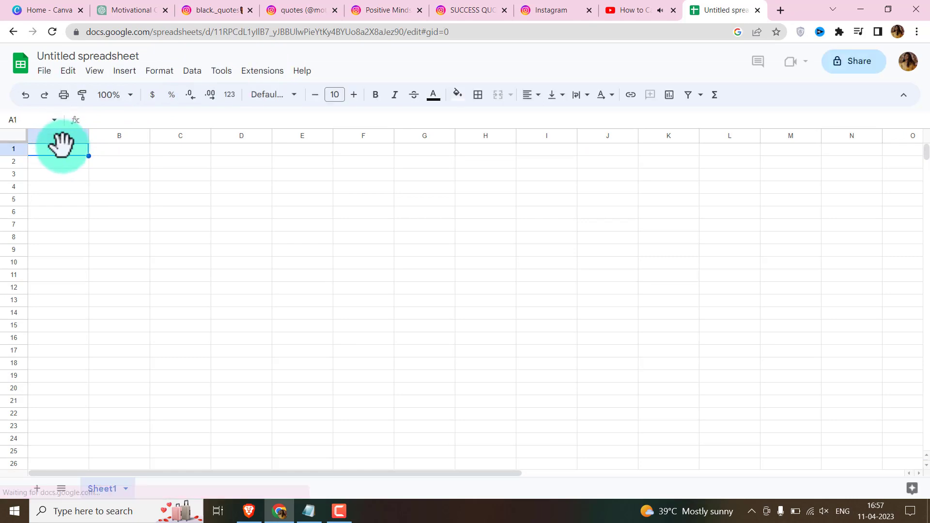
Paste the copied quotes as values only, starting in cell A1
right_click(65, 151)
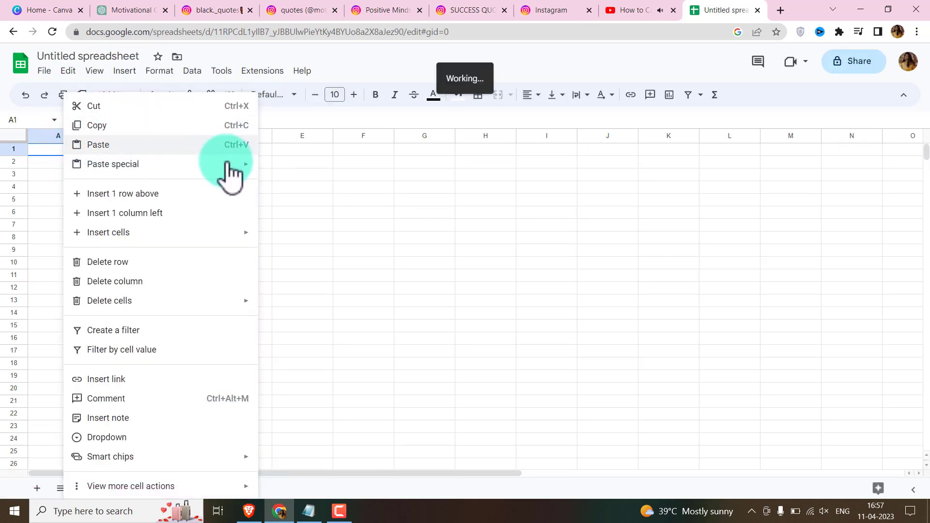
mouse_move(226, 163)
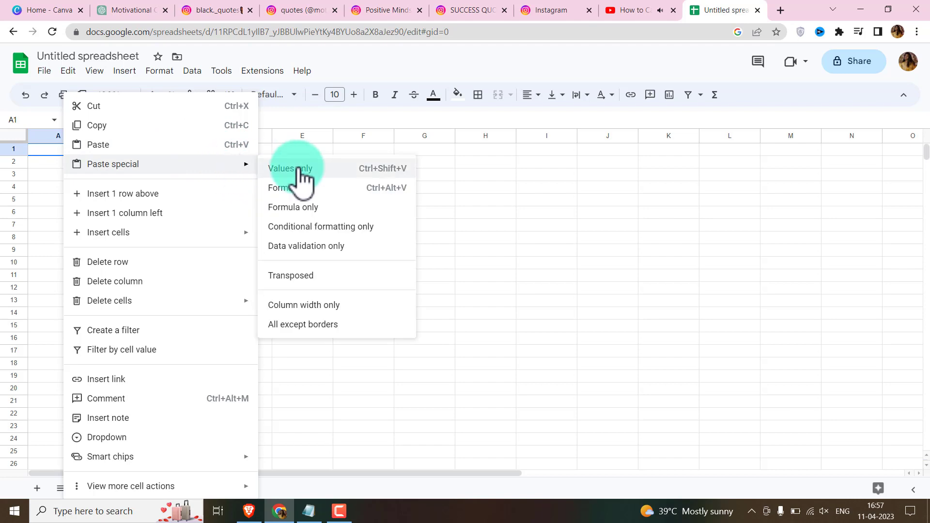
left_click(299, 169)
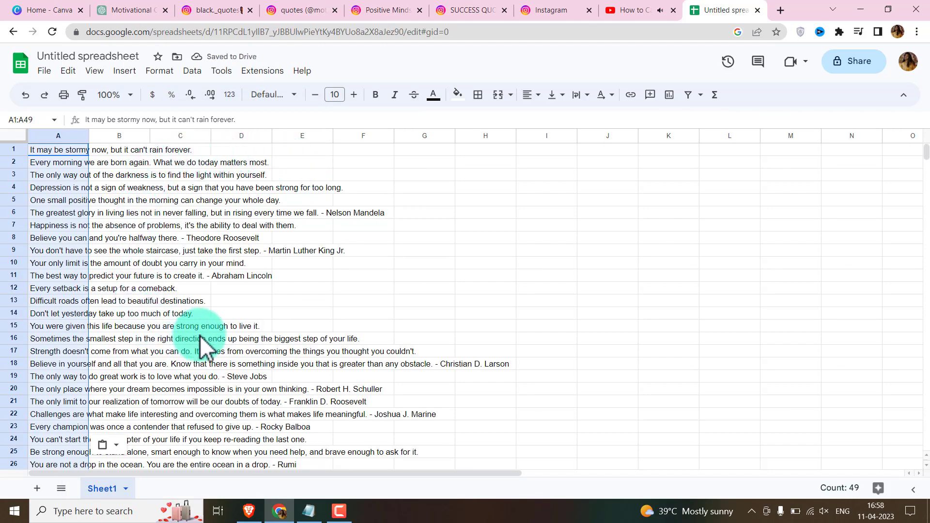
Delete row 36, which holds the cut-off quote mixed with stray chat text
scroll(271, 310, "down", 10)
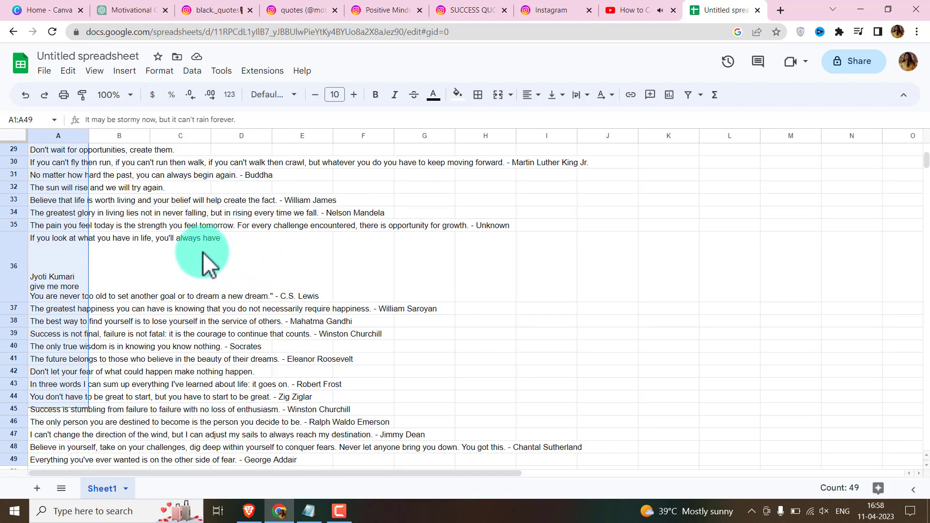
scroll(193, 251, "down", 7)
scroll(193, 251, "up", 10)
key("ctrl+alt+minus")
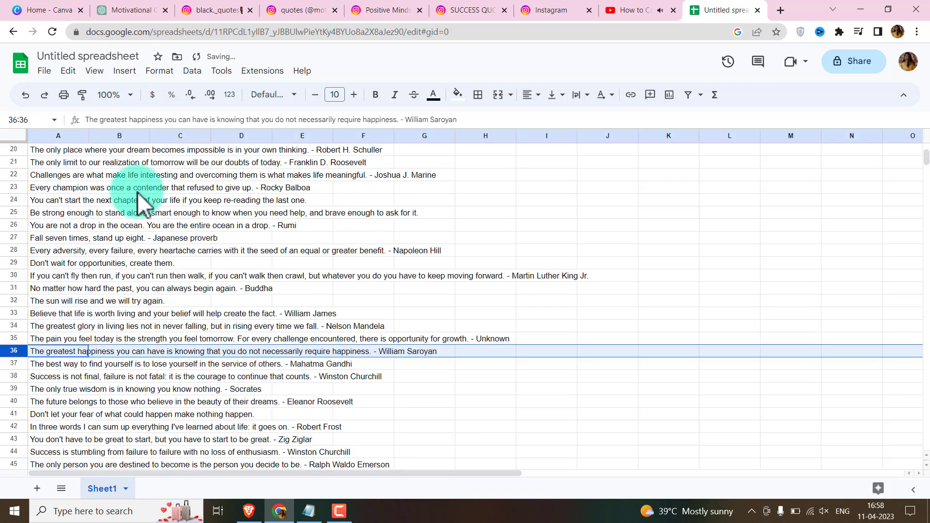
left_click(552, 238)
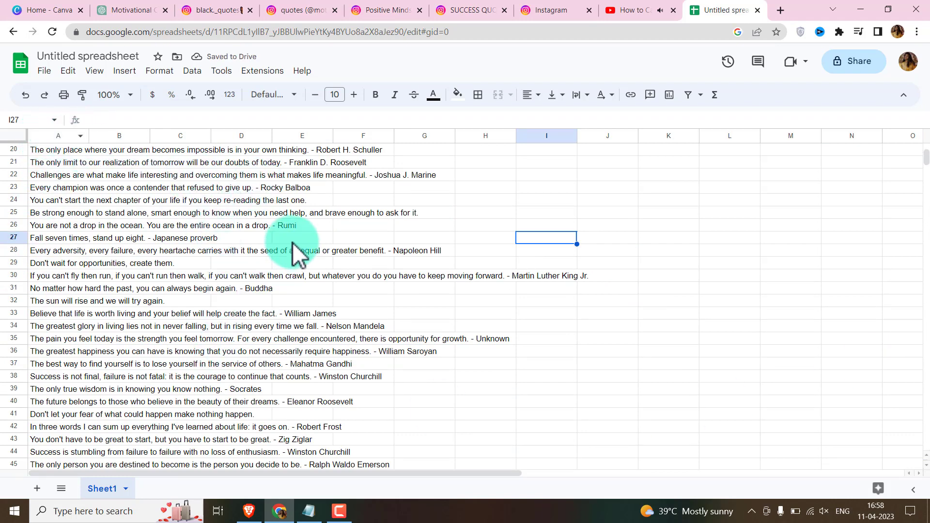
Widen column A so that nearly all the quotes fit within it
scroll(206, 247, "down", 5)
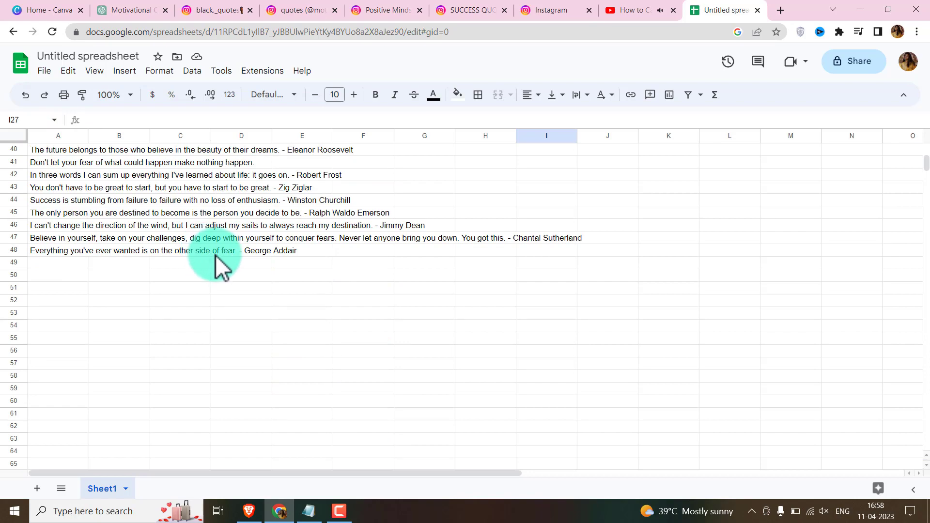
scroll(215, 254, "up", 10)
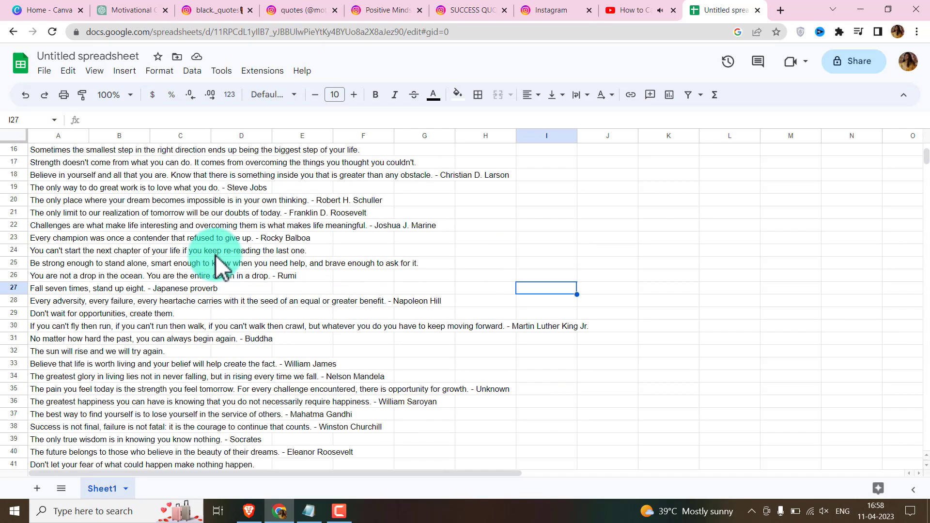
left_click(64, 135)
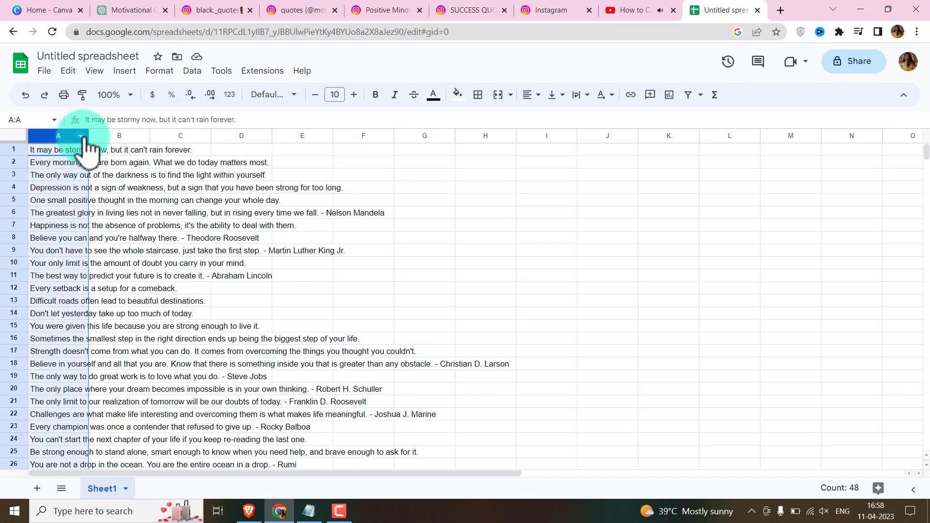
left_click_drag(92, 133, 529, 187)
scroll(272, 231, "down", 10)
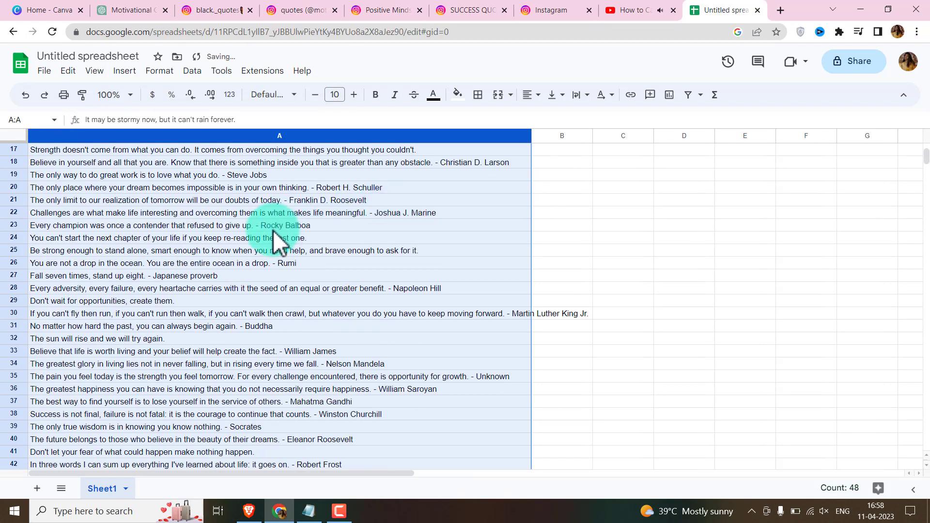
scroll(269, 244, "up", 10)
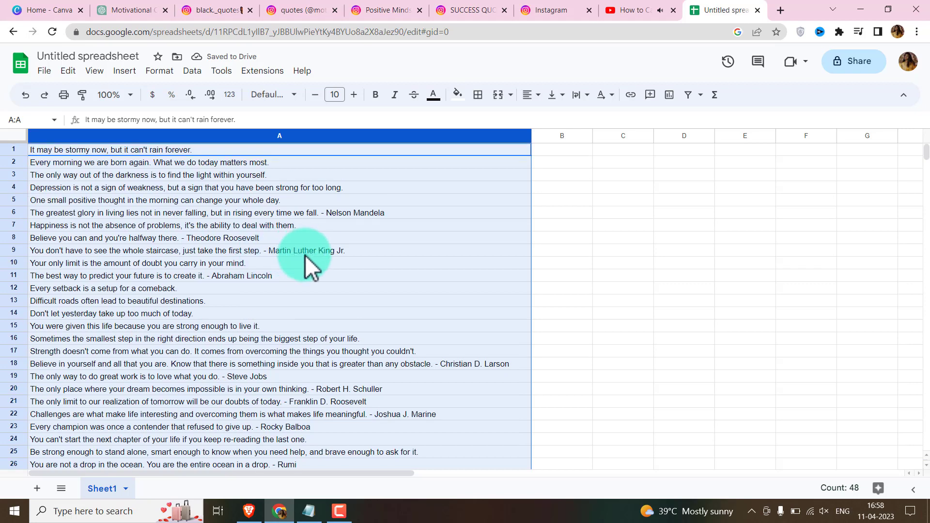
left_click(609, 228)
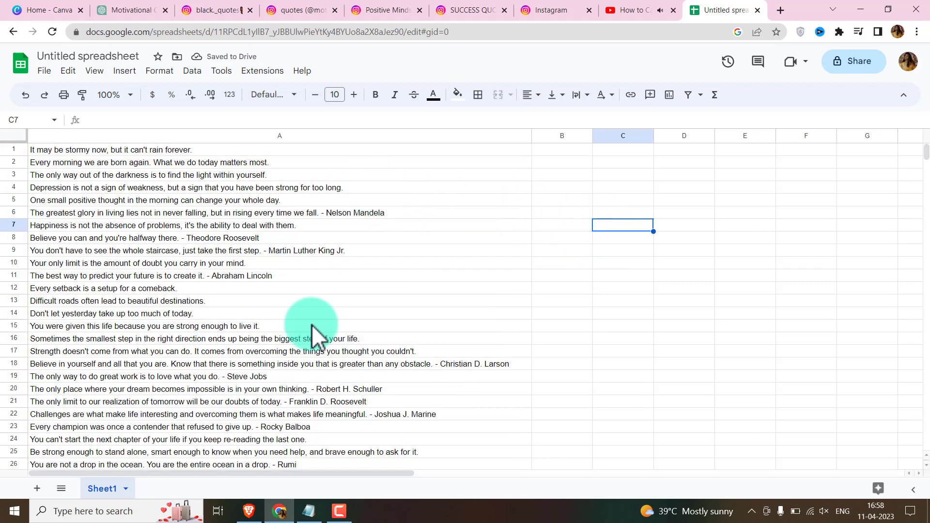
Download the spreadsheet as a Comma Separated Values (.csv) file
left_click(44, 70)
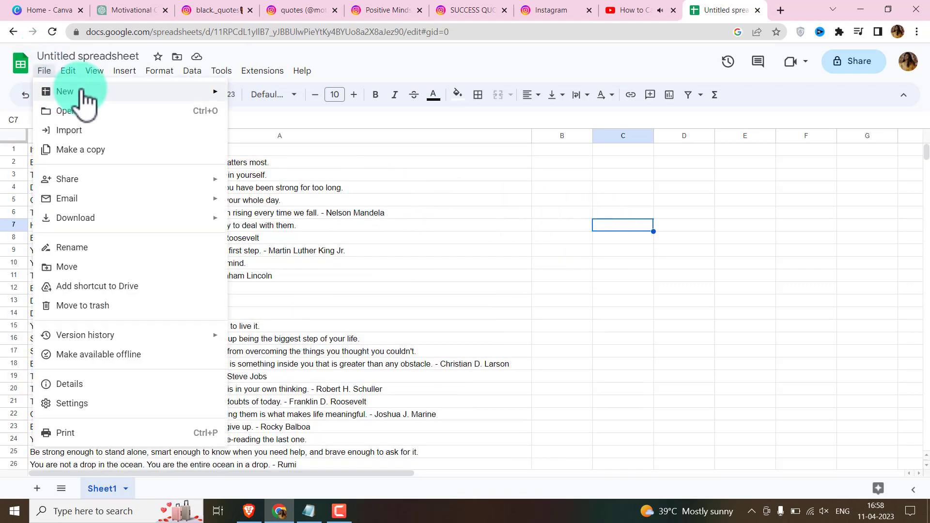
mouse_move(156, 219)
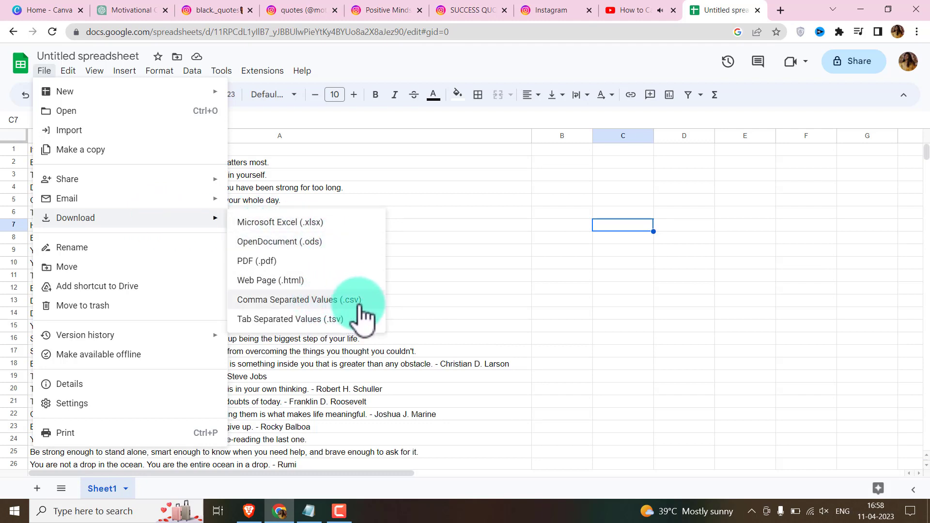
left_click(327, 300)
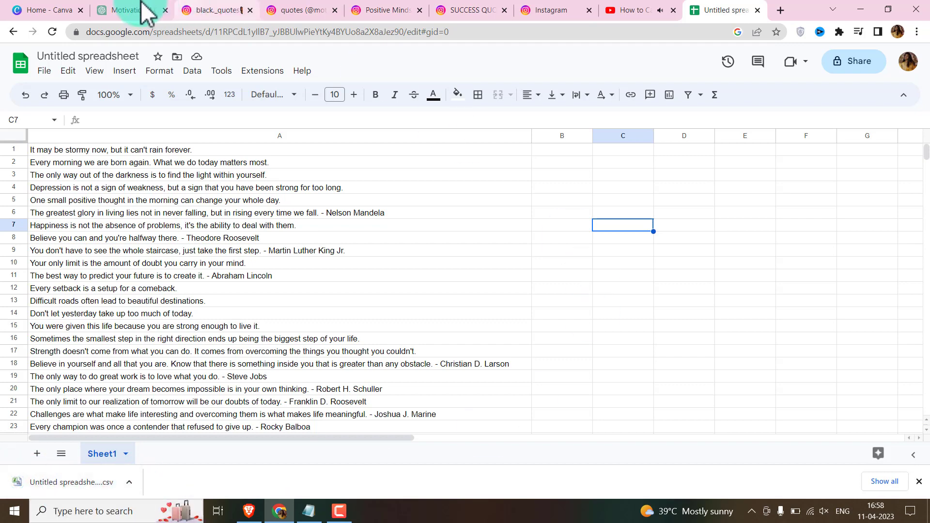
Switch to Canva and open the list of design types for creating a new design
left_click(52, 10)
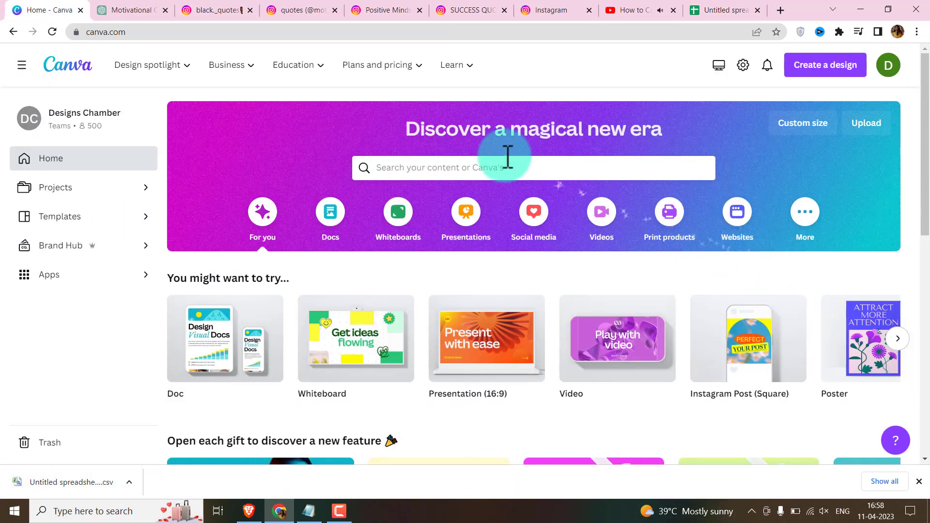
mouse_move(442, 332)
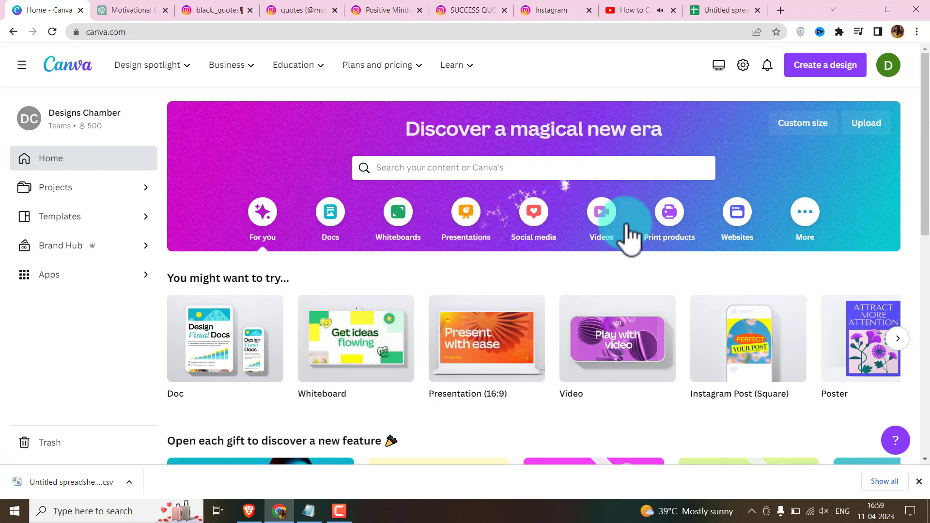
left_click(853, 69)
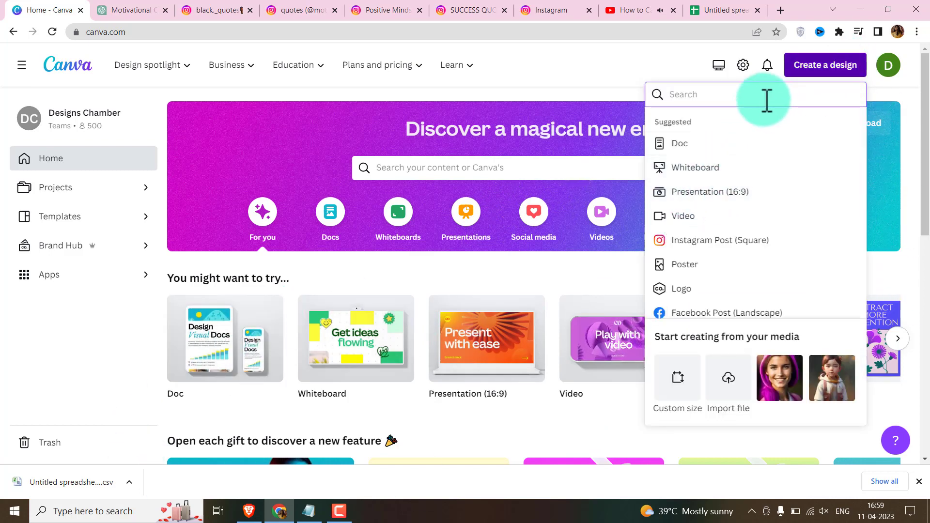
type("in")
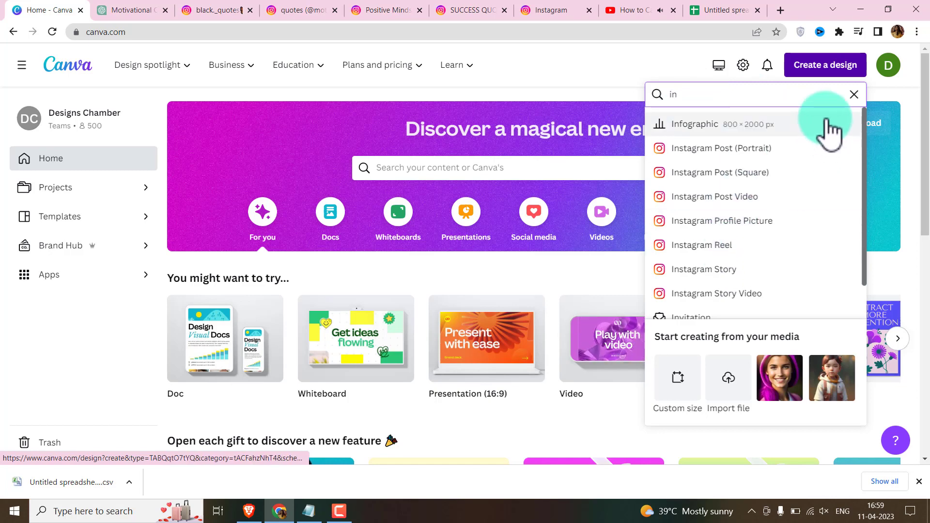
left_click(853, 94)
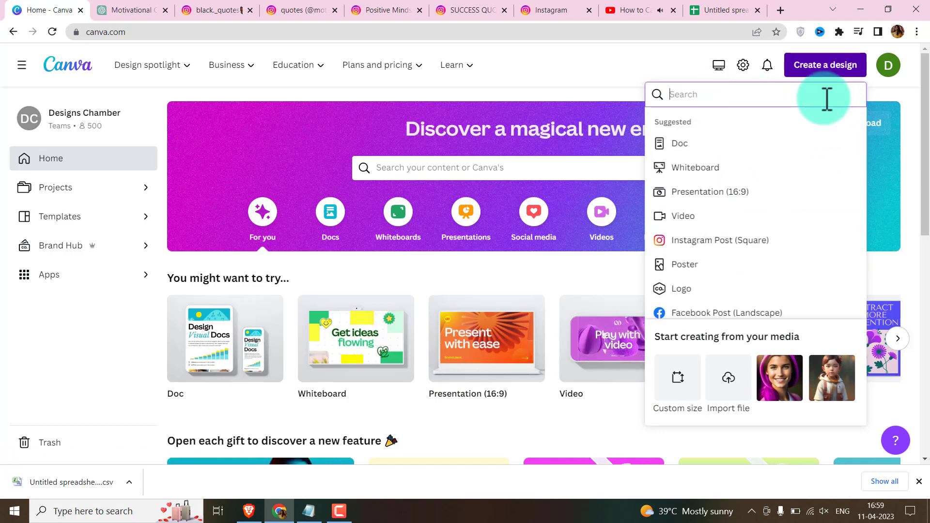
type("short")
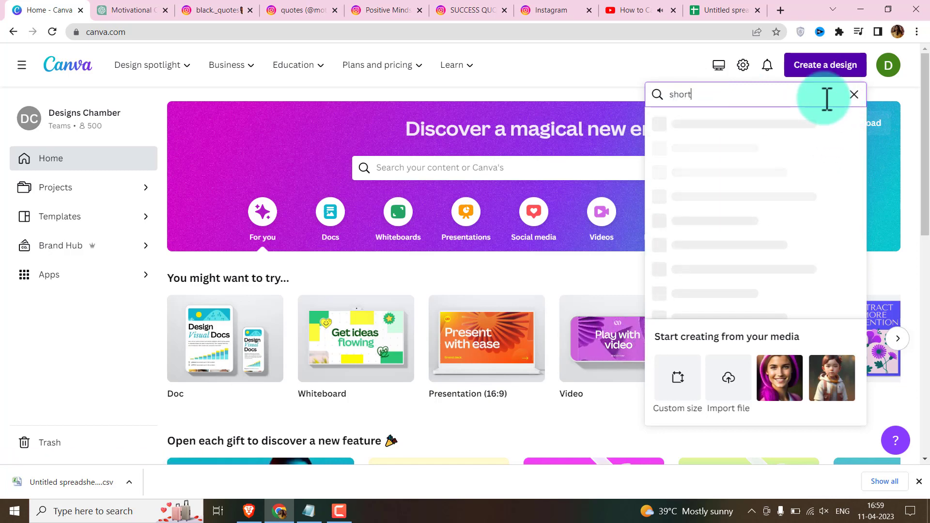
type("s")
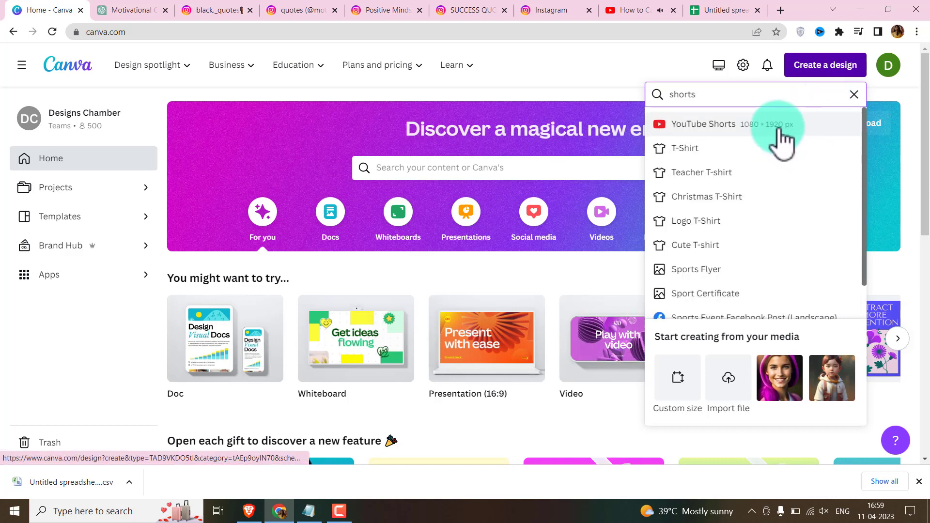
left_click(853, 95)
Search the design types for "inst" and create a blank Instagram Reel design
type("inst")
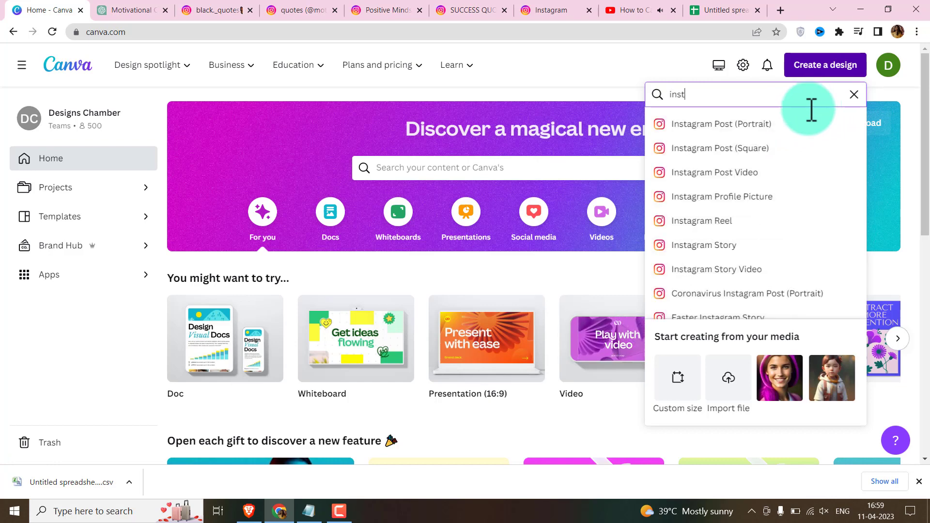
left_click(734, 226)
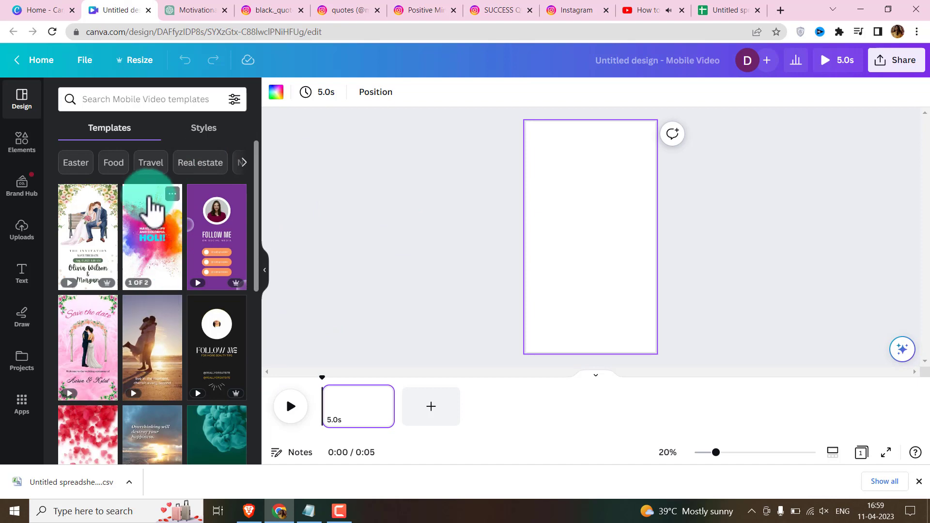
Search the Mobile Video templates for "motivational quotes"
scroll(138, 204, "down", 10)
scroll(128, 227, "up", 10)
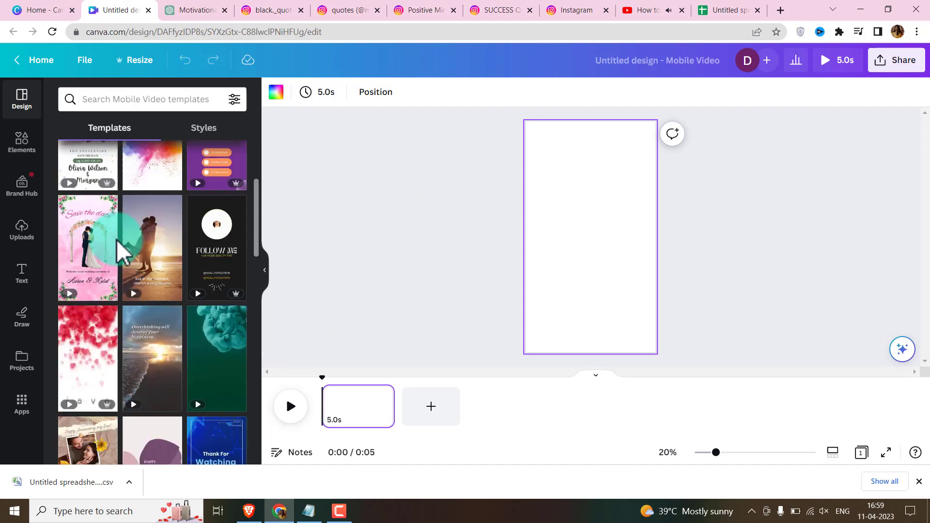
left_click(148, 96)
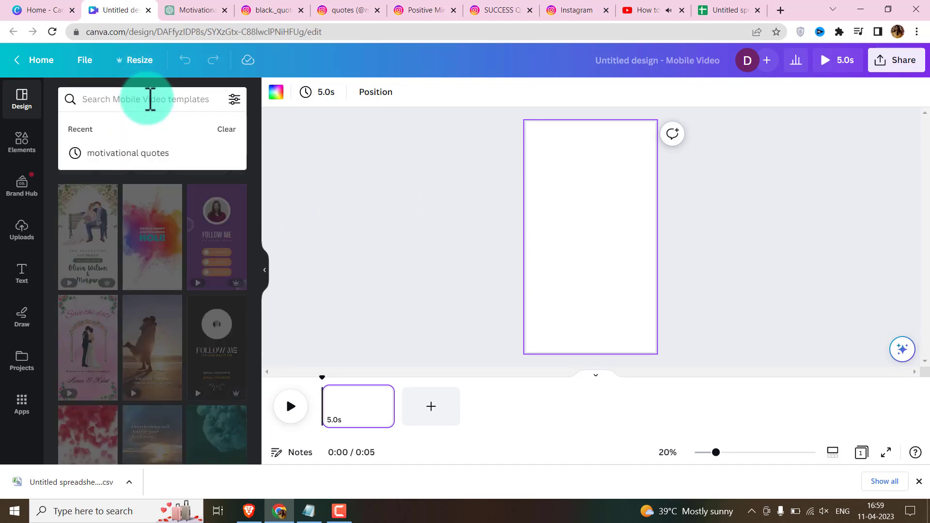
left_click(174, 154)
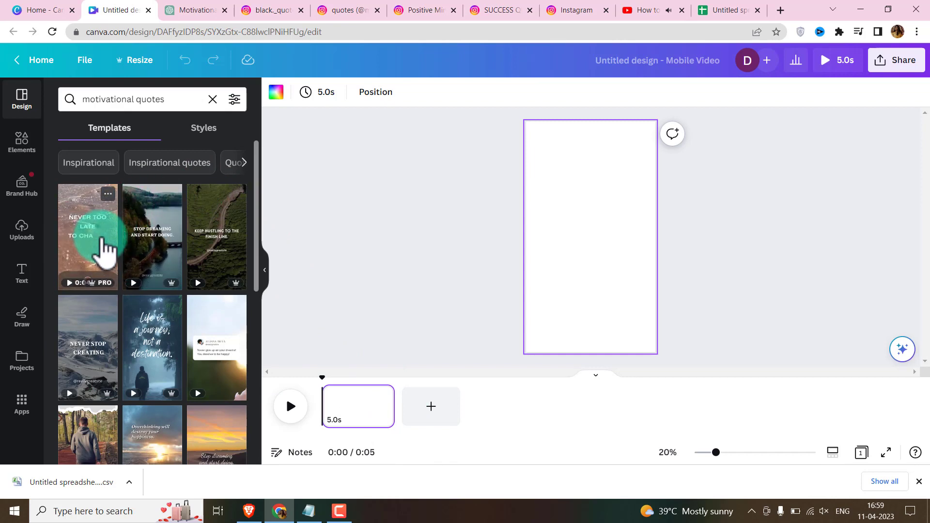
Change the template search to "motivational background"
left_click(162, 101)
key("BackSpace")
key("BackSpace")
key("BackSpace")
key("BackSpace")
key("BackSpace")
type("ba")
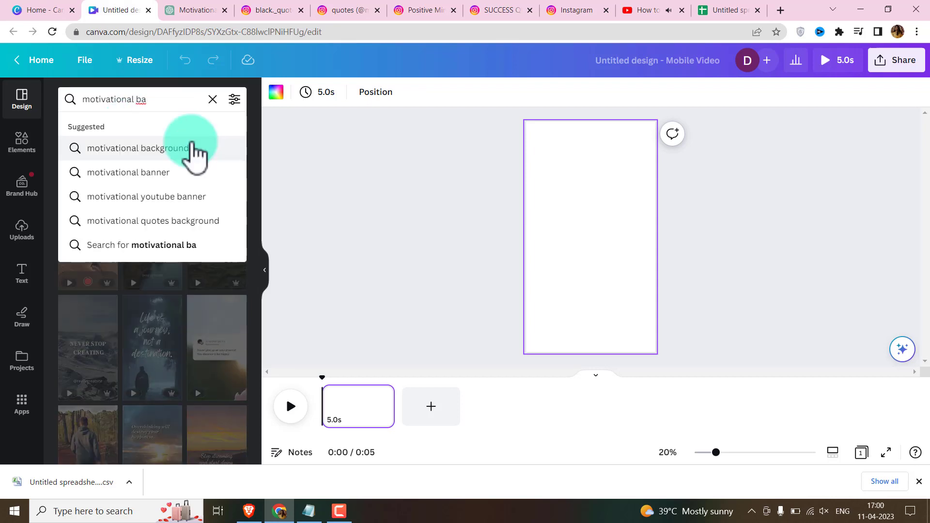
left_click(191, 148)
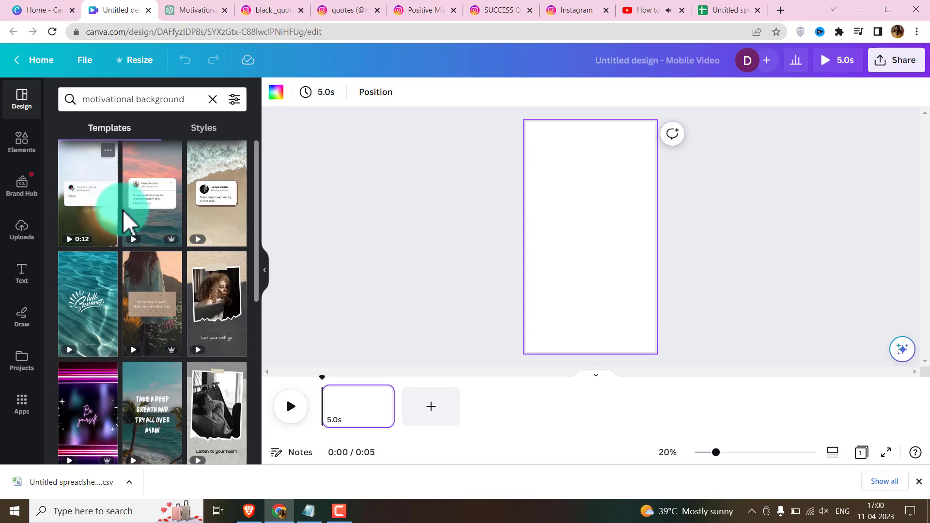
Apply the first page of the Sunset Bird Soar Motivational Instagram Reel template, reading "don't just fly", to the blank design
scroll(136, 204, "down", 3)
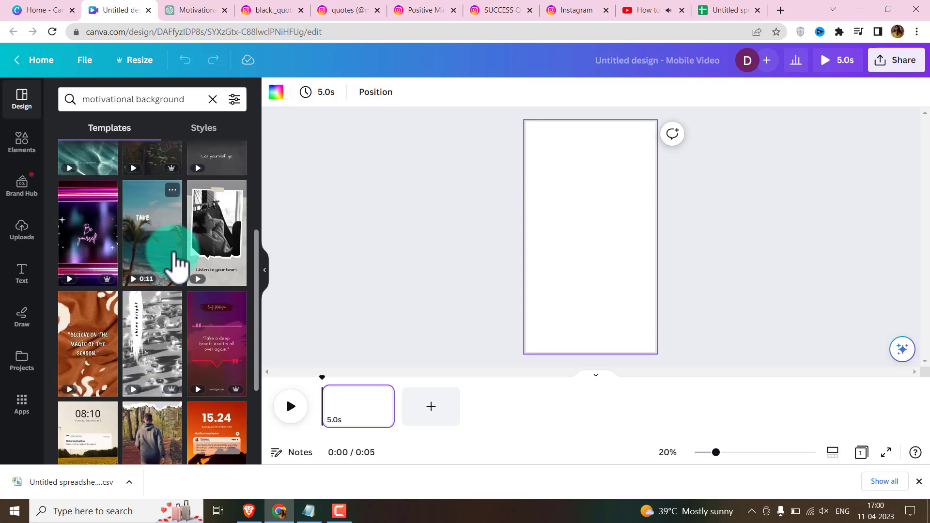
scroll(180, 247, "down", 3)
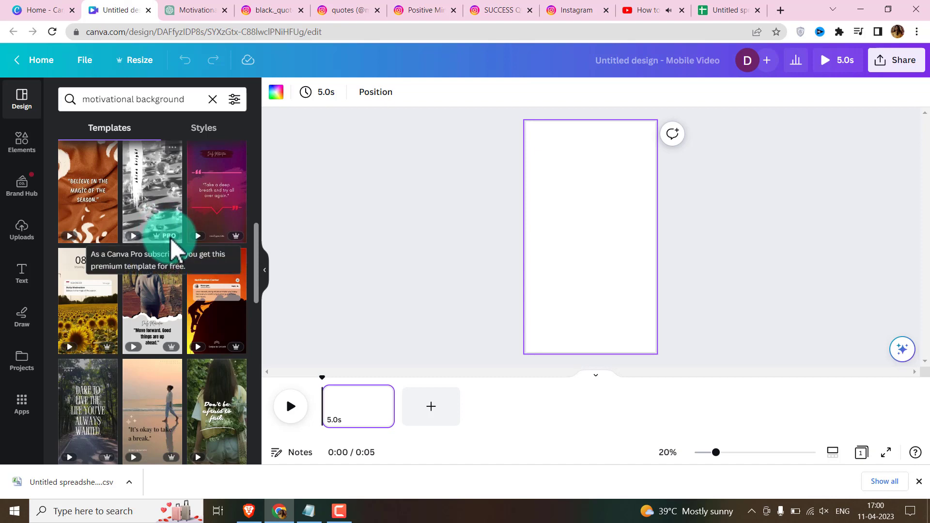
scroll(176, 249, "down", 2)
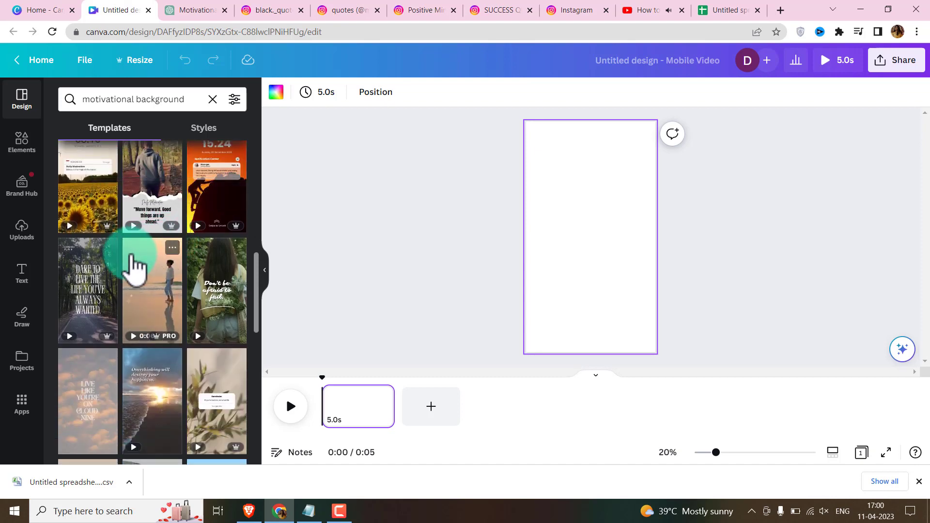
scroll(138, 266, "up", 5)
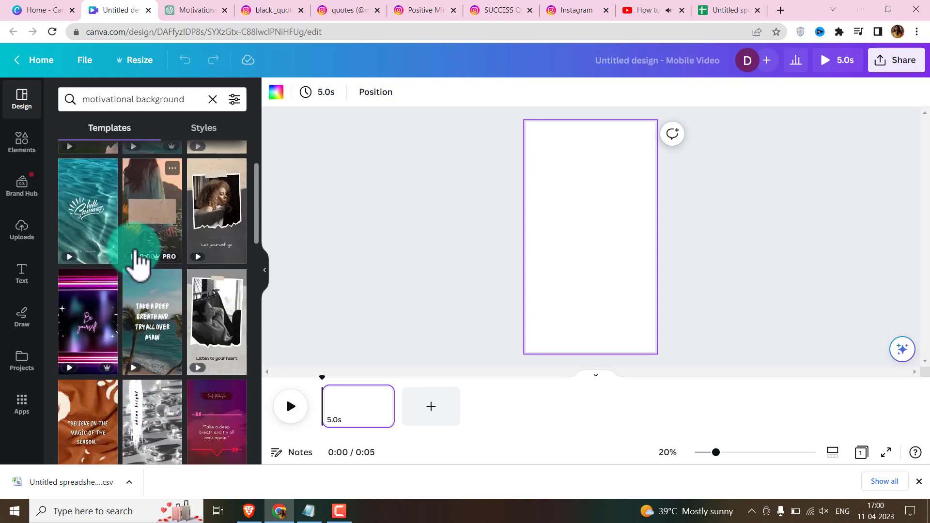
scroll(137, 263, "up", 2)
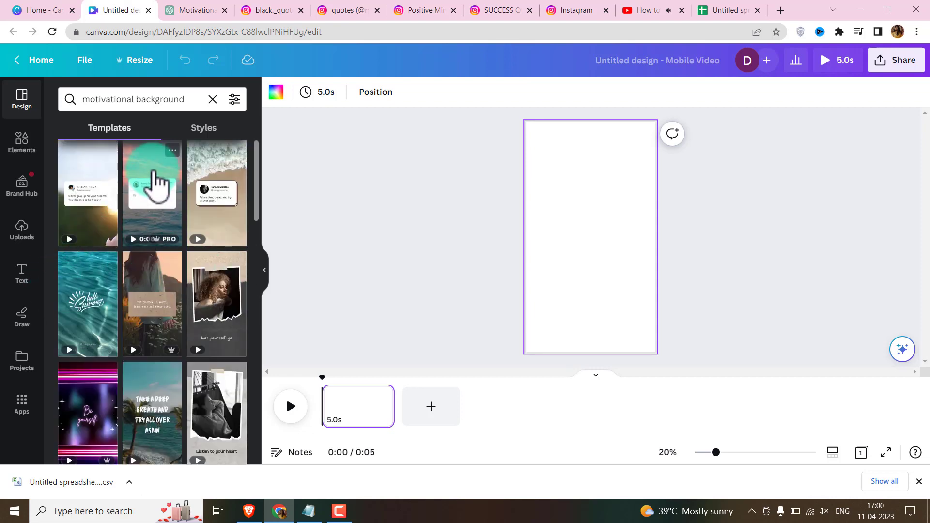
scroll(154, 183, "down", 6)
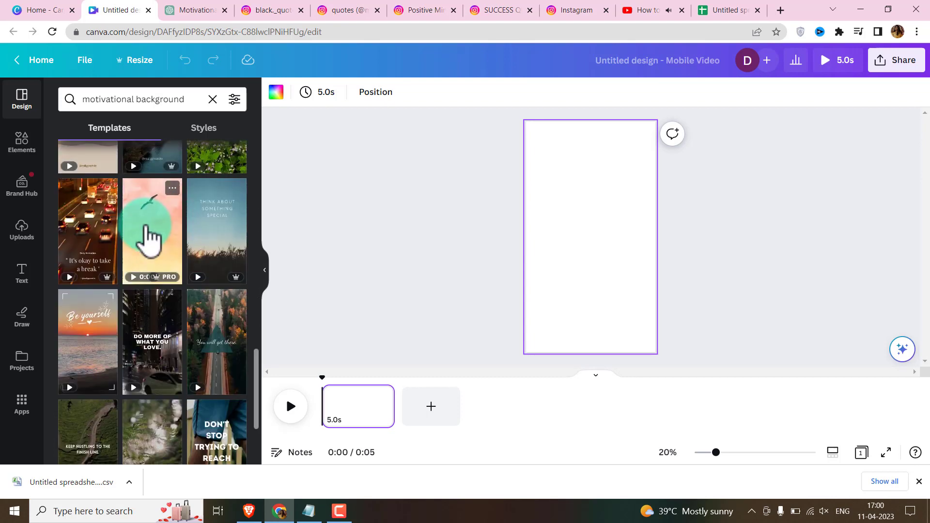
left_click(149, 238)
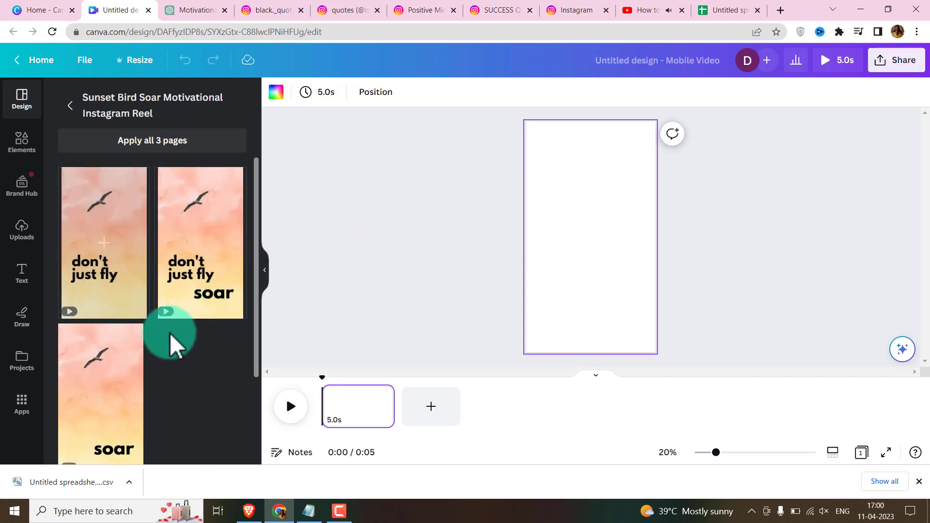
scroll(171, 334, "down", 3)
scroll(143, 295, "up", 3)
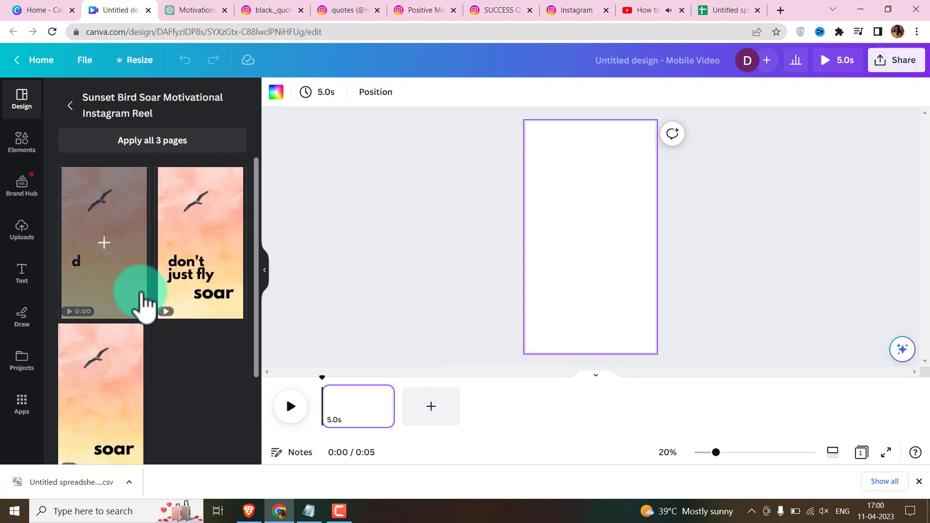
left_click(122, 267)
left_click(478, 241)
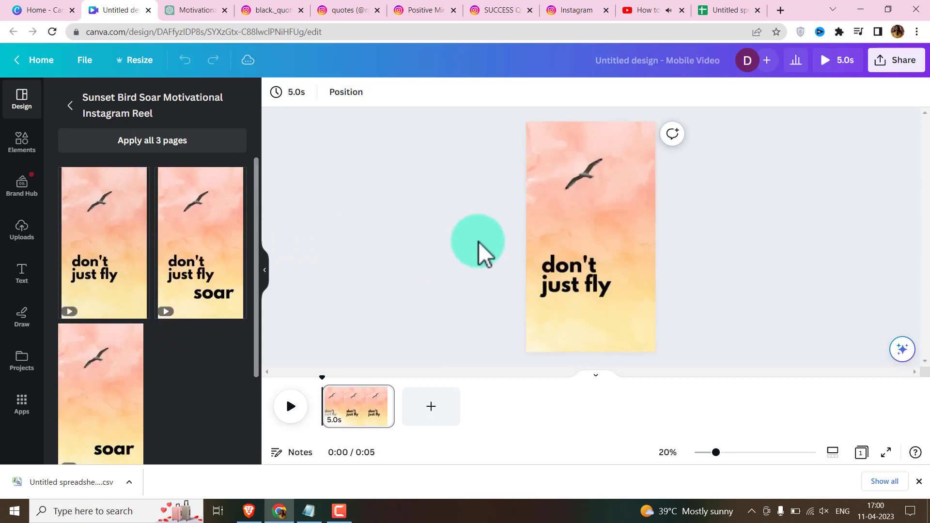
left_click(587, 232)
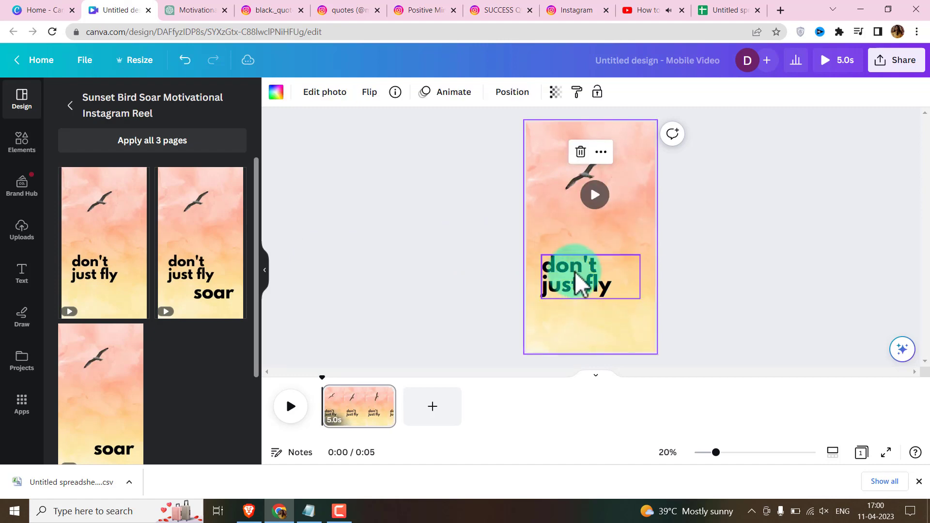
left_click(403, 256)
left_click(588, 270)
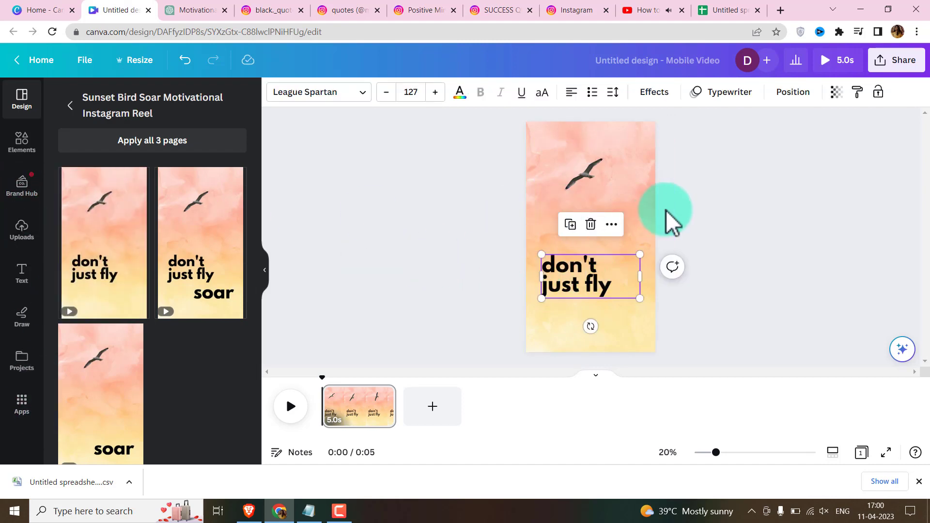
left_click(639, 228)
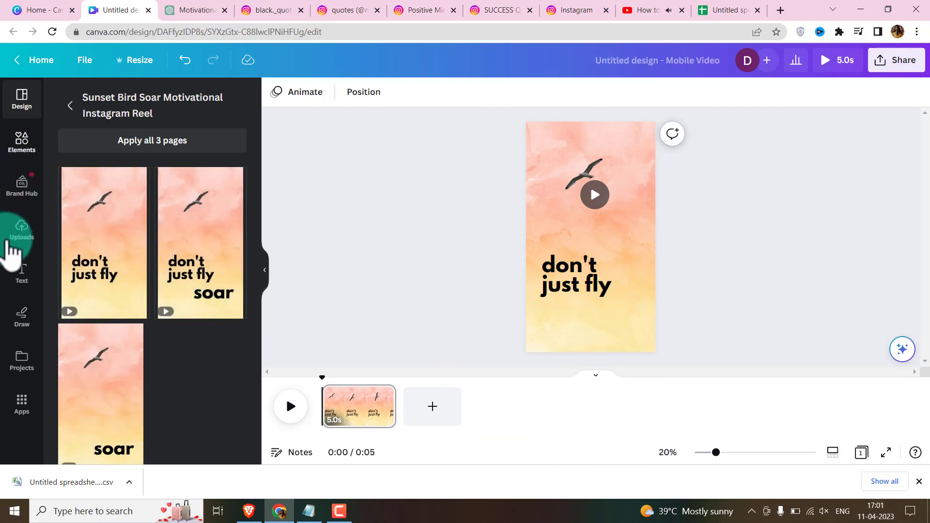
Open the Bulk create app and upload the CSV file "Untitled spreadsheet - Sheet1 (1)" from Downloads as its data
left_click(22, 401)
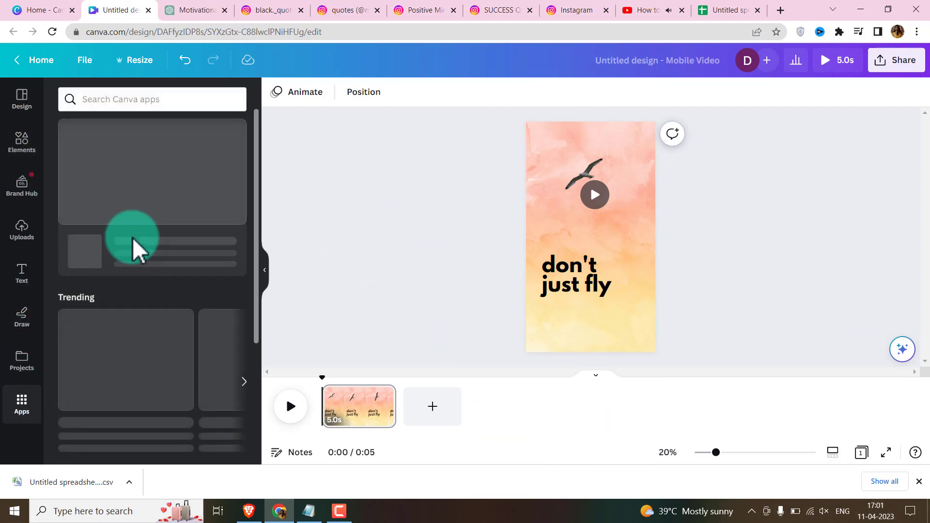
scroll(137, 247, "down", 6)
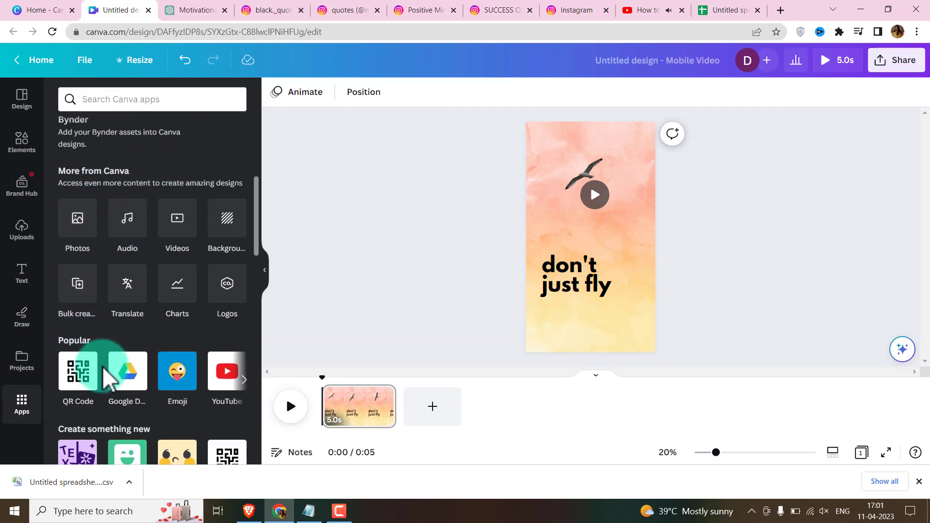
left_click(78, 285)
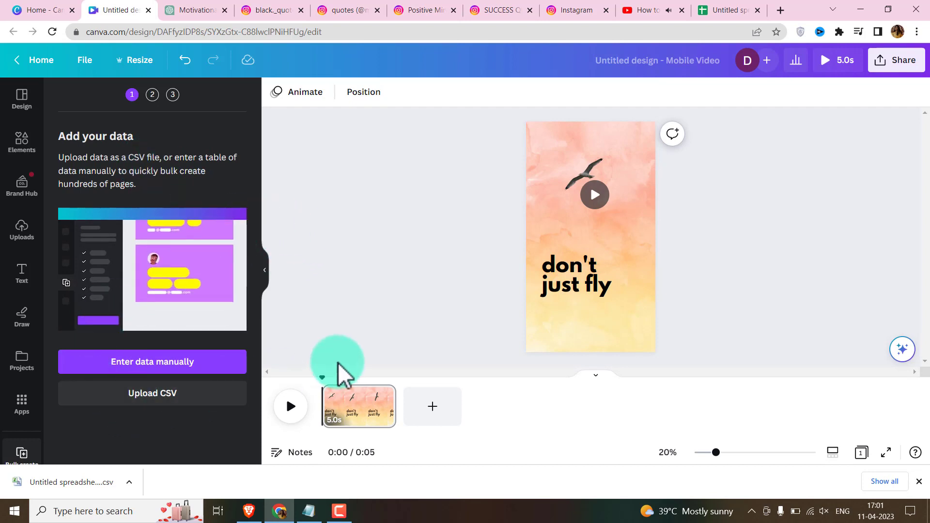
left_click(155, 398)
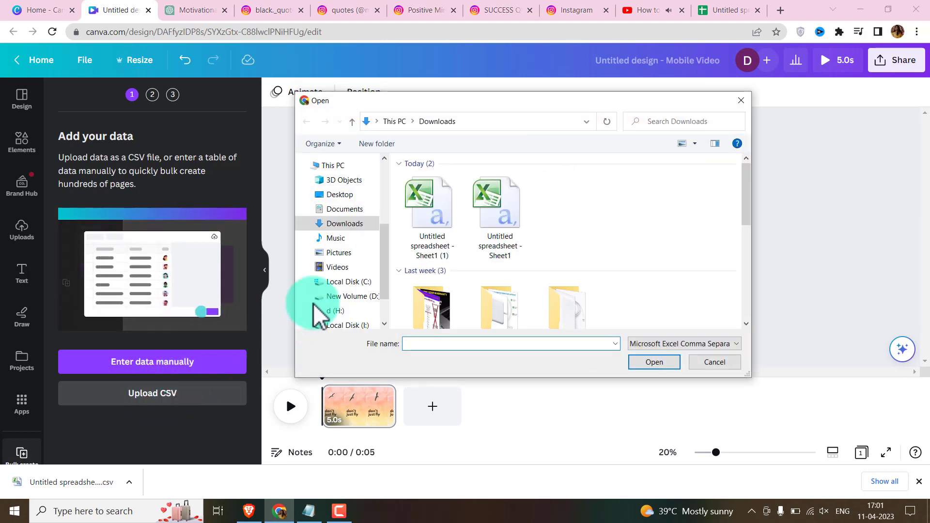
left_click(429, 214)
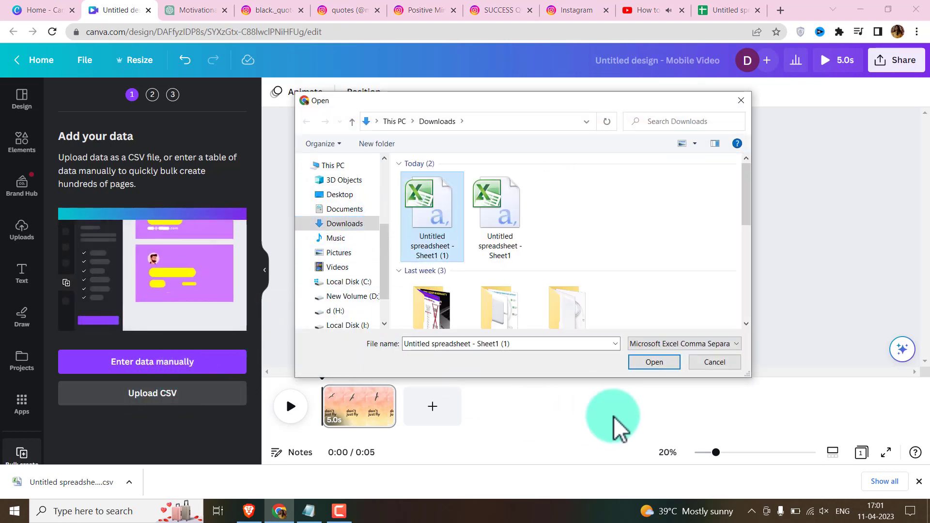
left_click(658, 362)
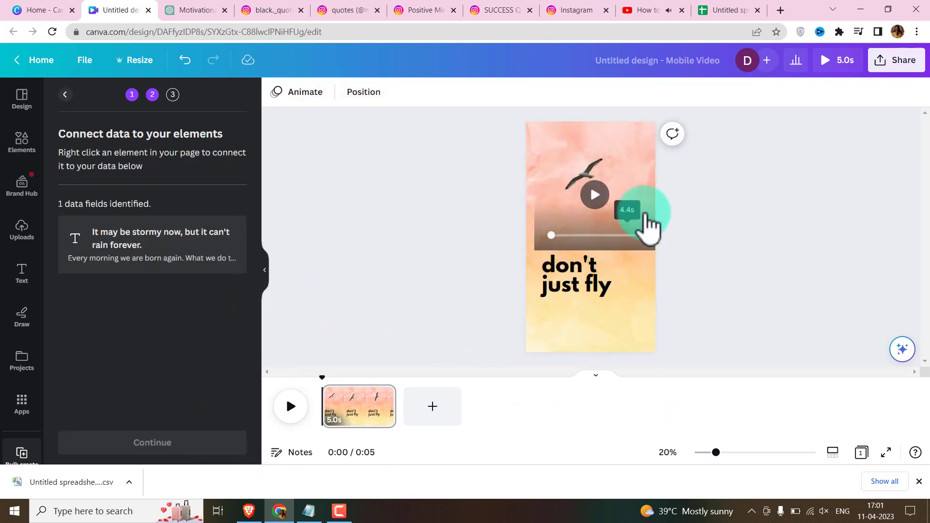
left_click(555, 130)
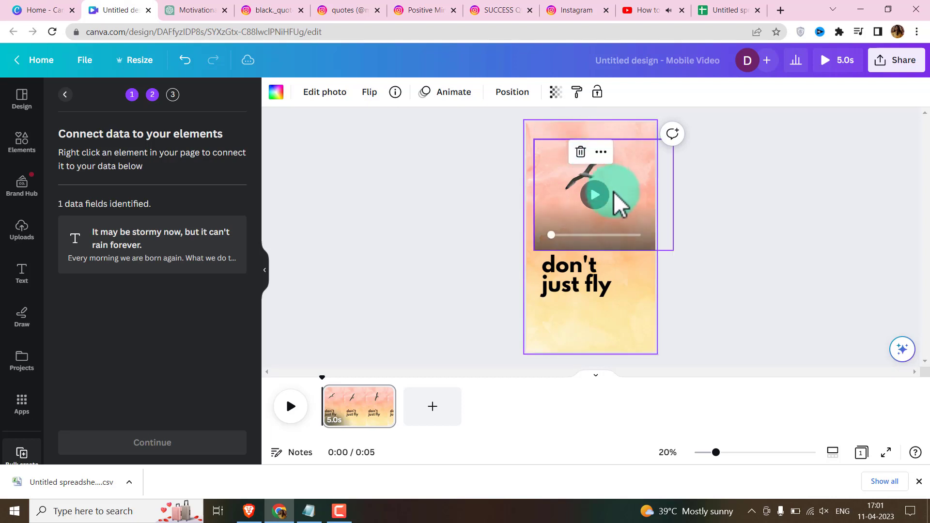
right_click(630, 191)
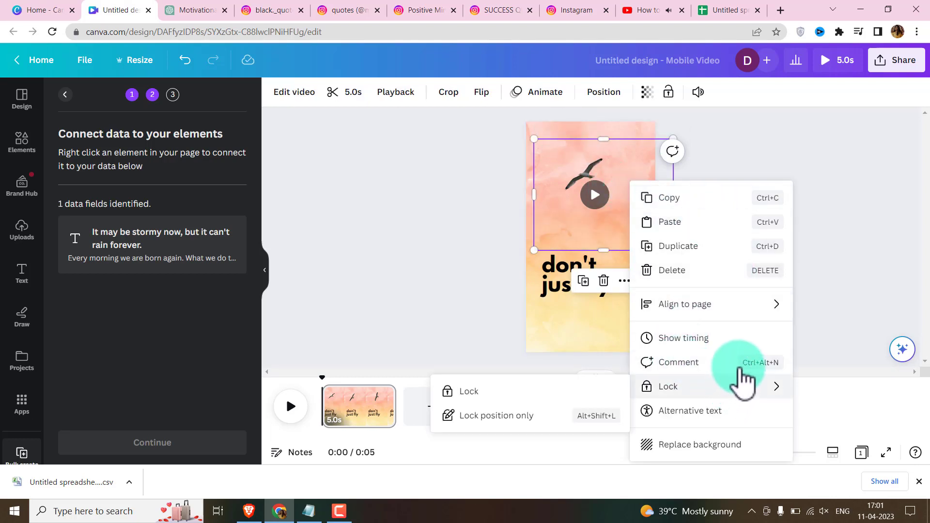
right_click(690, 286)
left_click(777, 266)
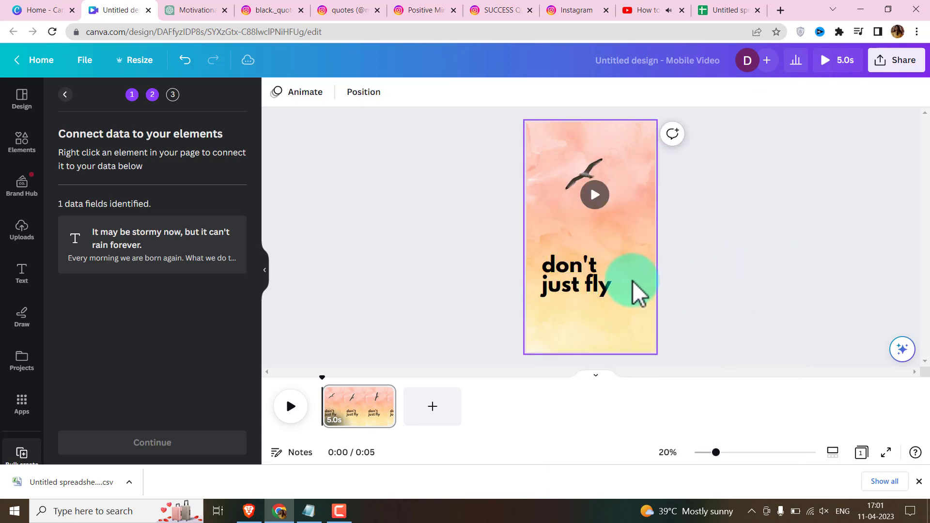
Connect the "don't just fly" text to the "It may be stormy now, but it can't rain forever." data field and move it up to fit the page
left_click(622, 283)
right_click(620, 277)
mouse_move(685, 337)
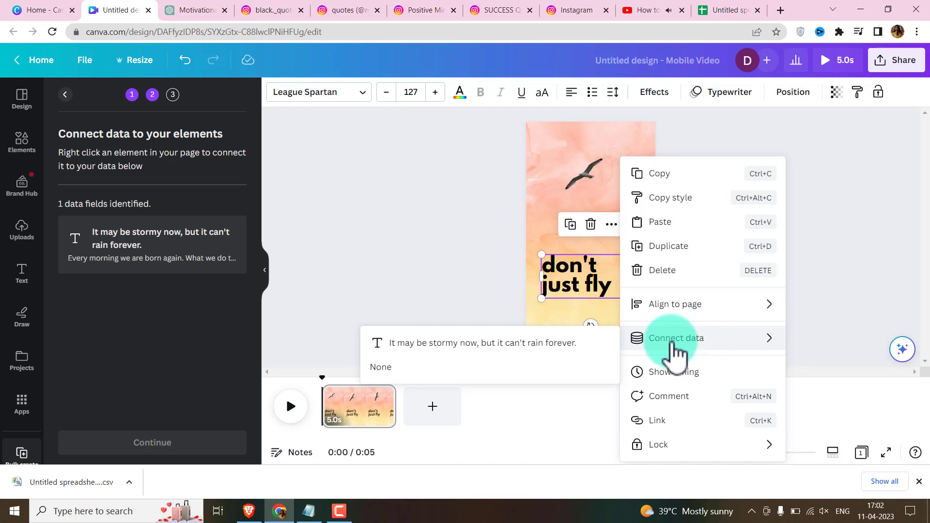
left_click(548, 344)
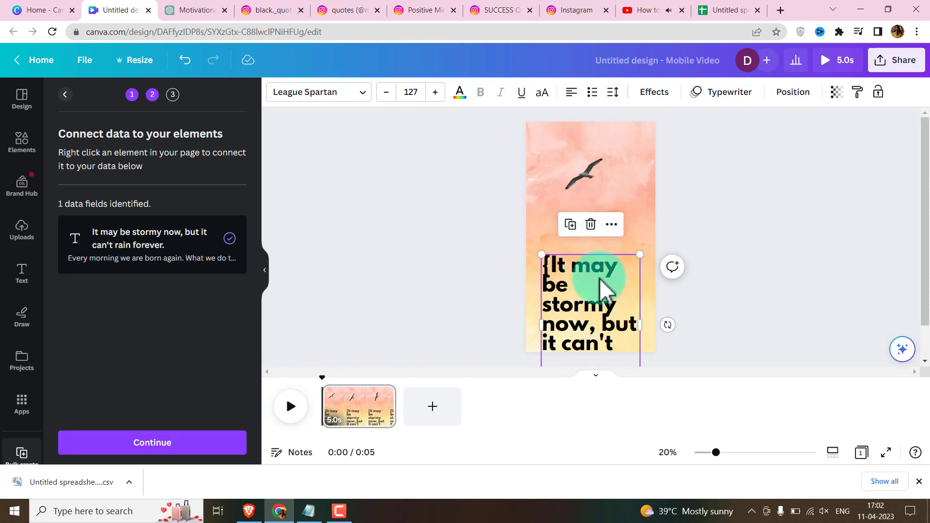
left_click_drag(584, 295, 586, 236)
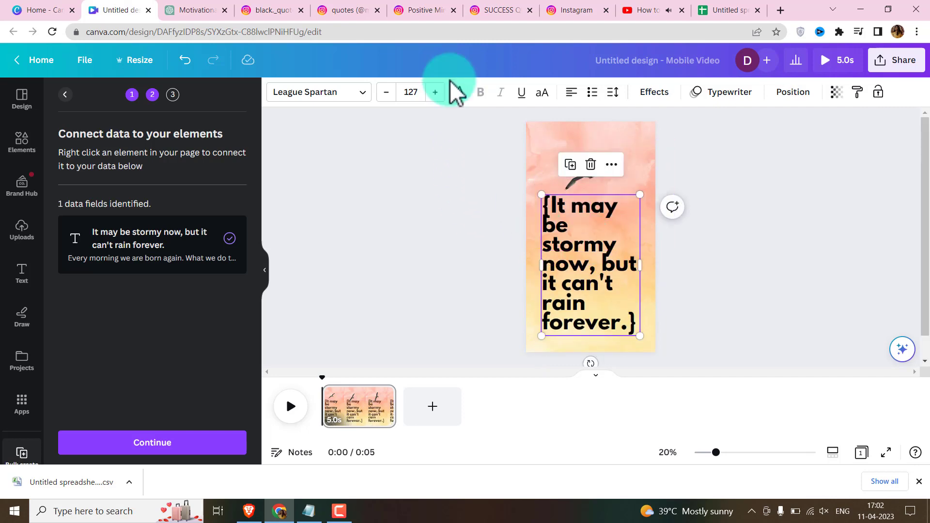
left_click(462, 94)
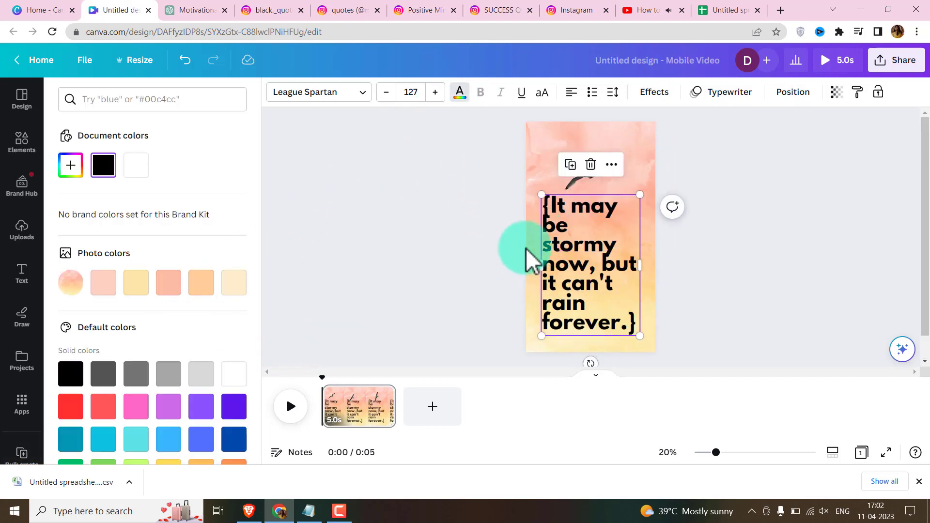
left_click(598, 131)
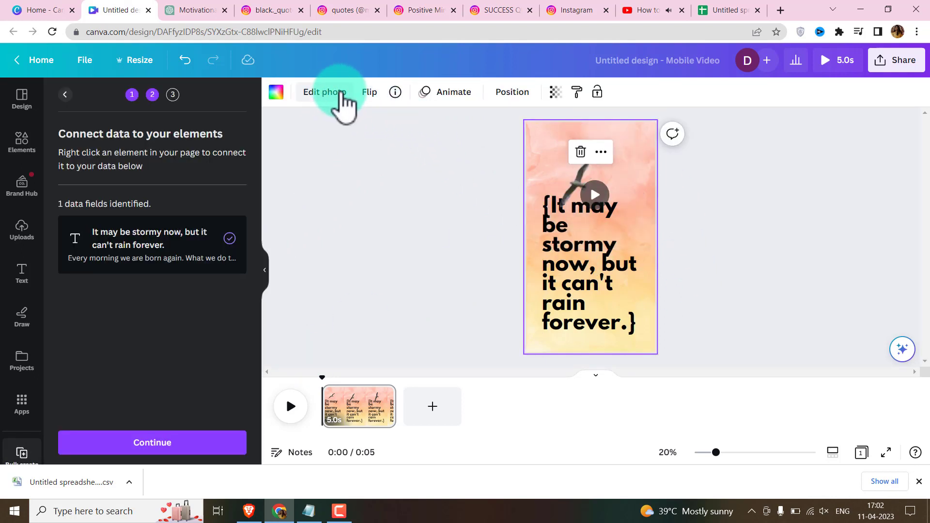
left_click(322, 93)
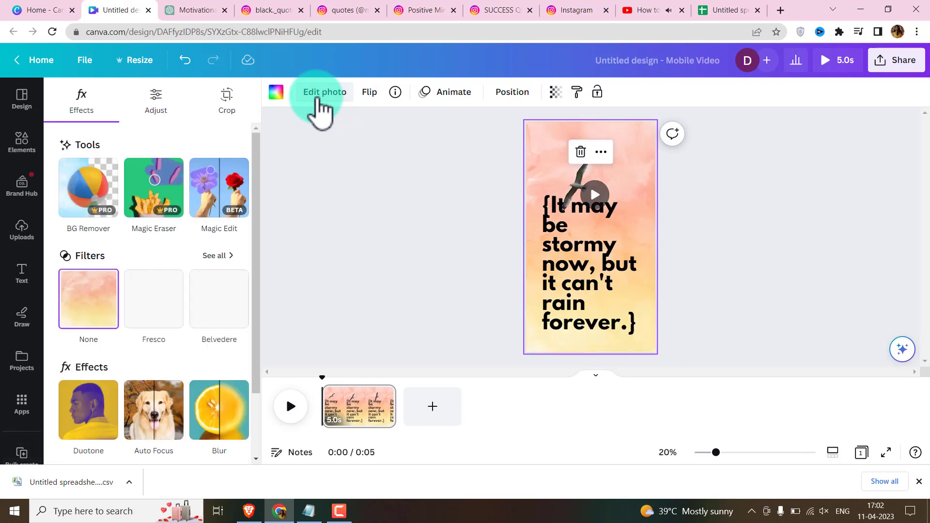
scroll(138, 310, "down", 2)
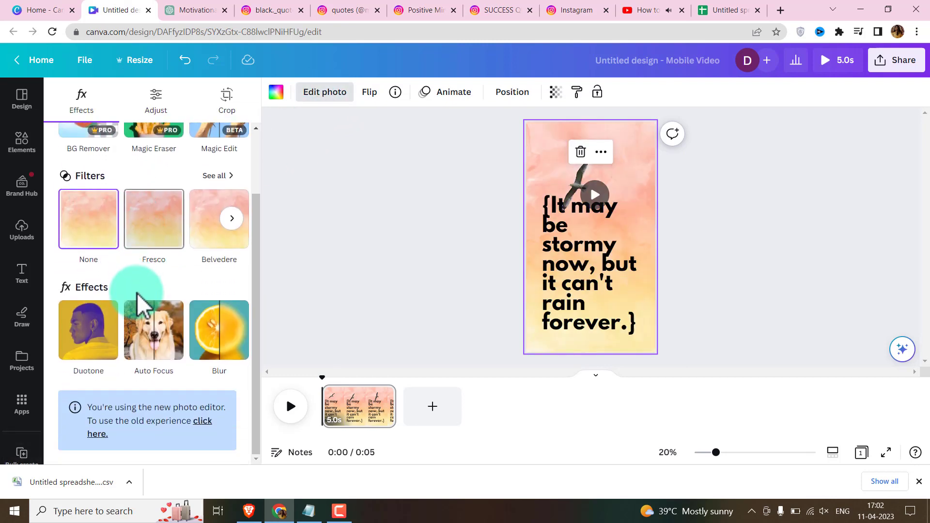
Scale the connected quote text down to about font size 104 and position it below the bird
left_click_drag(568, 284, 576, 243)
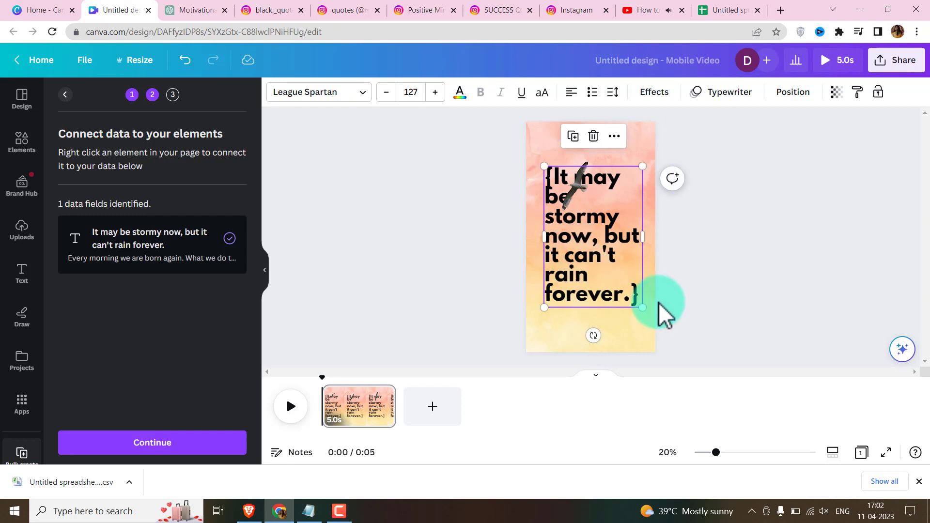
left_click_drag(642, 307, 623, 272)
left_click_drag(583, 248, 587, 298)
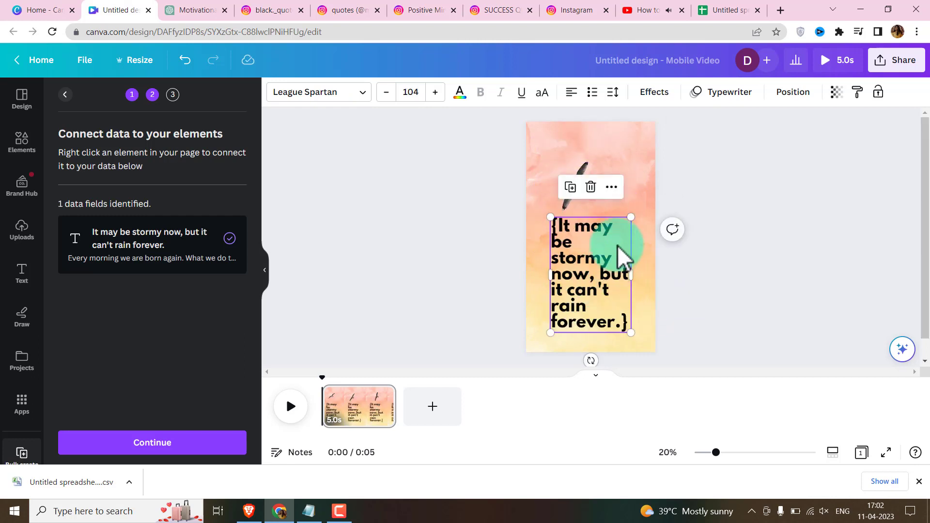
Enlarge the connected quote text below the bird to about font size 115
left_click_drag(629, 213, 649, 207)
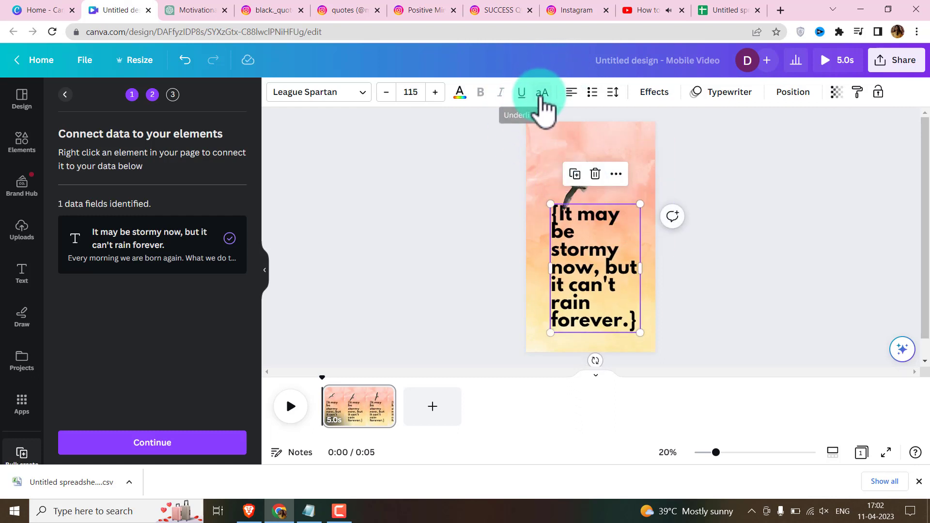
double_click(594, 293)
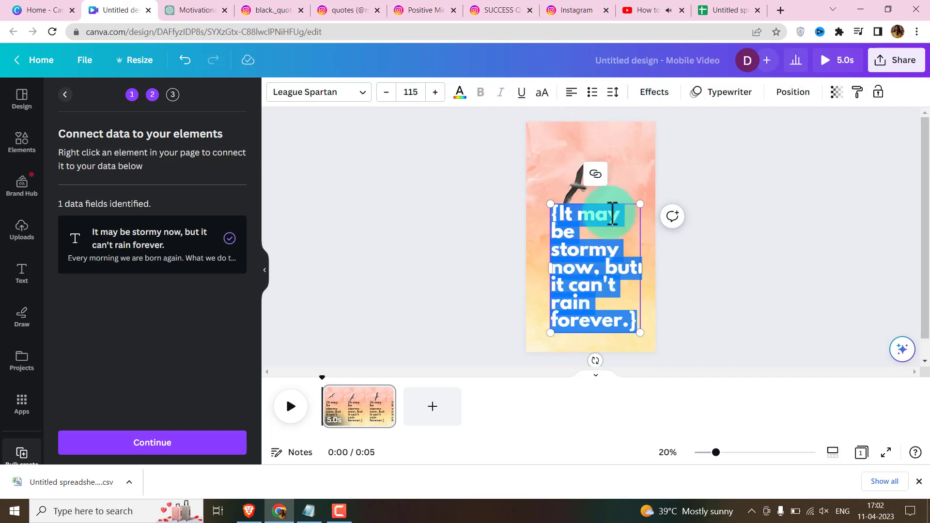
left_click(725, 174)
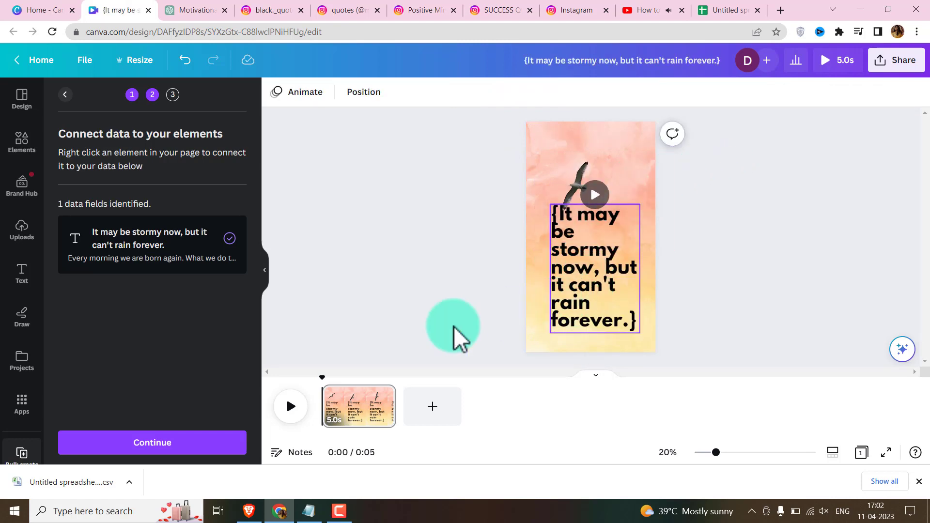
Proceed to applying the data, check through the list of quotes and generate pages for all 47 of them
left_click(155, 442)
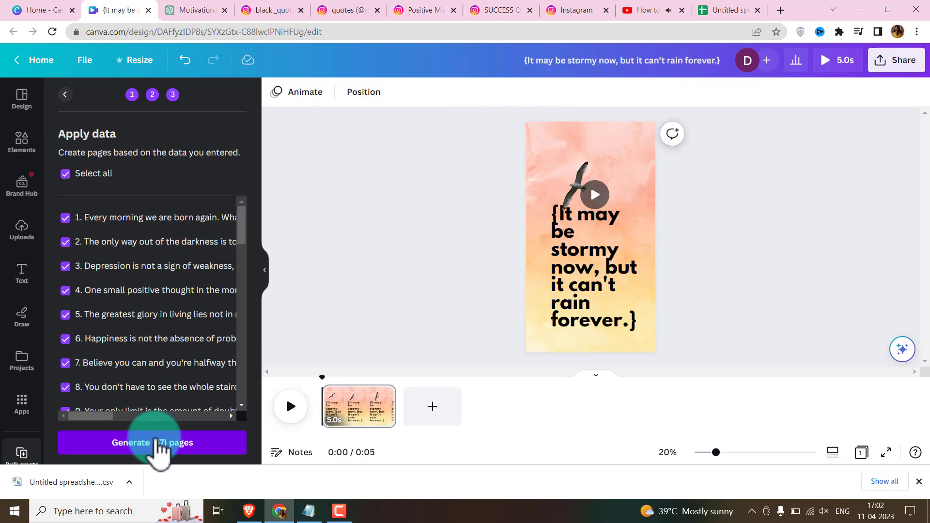
scroll(150, 230, "down", 19)
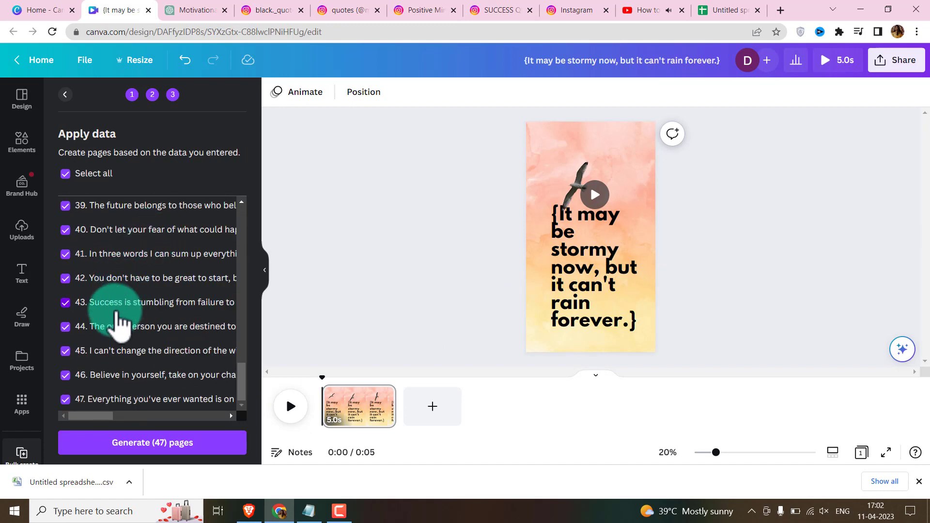
scroll(122, 319, "up", 19)
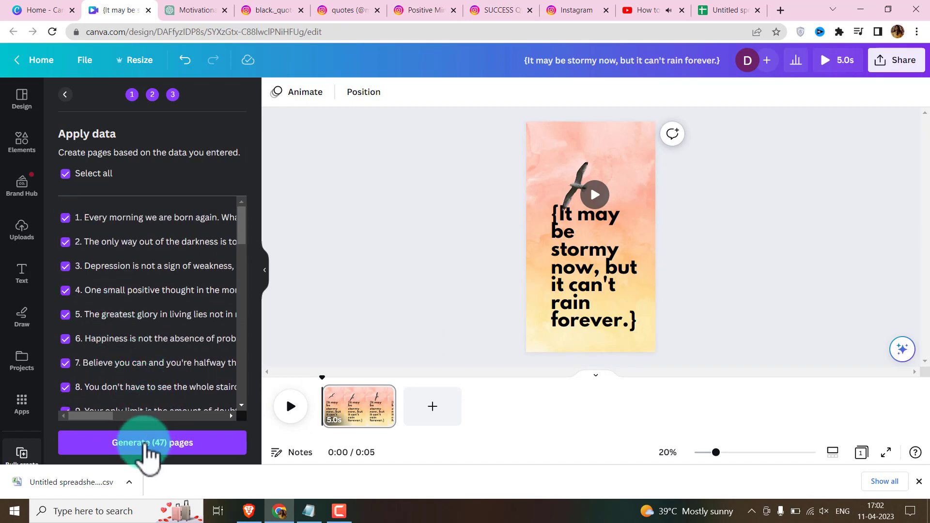
left_click(175, 445)
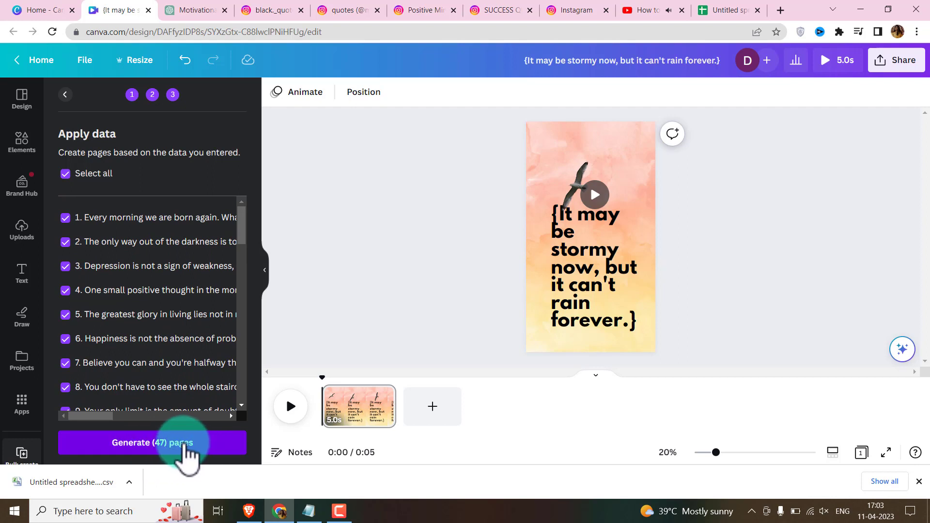
left_click(131, 450)
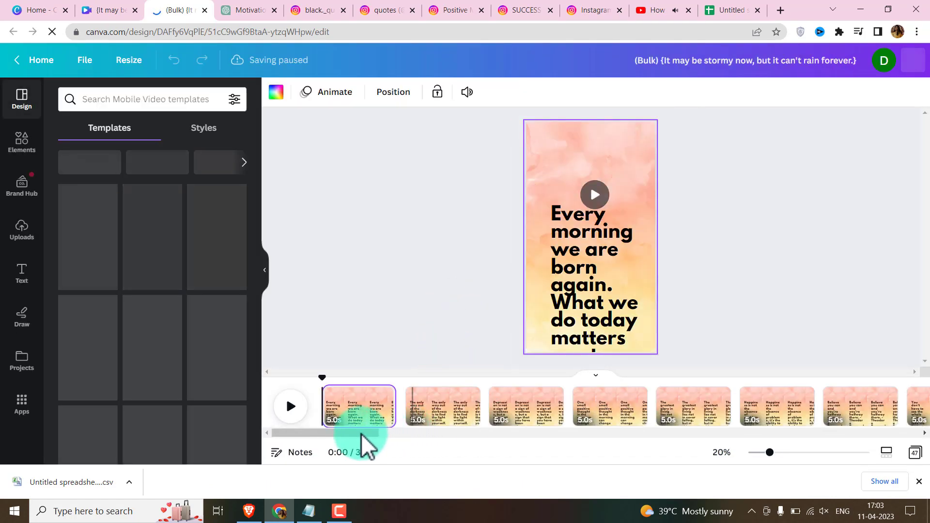
Move the quote text on page 1 up so the whole quote fits, centred horizontally on the page
left_click(441, 421)
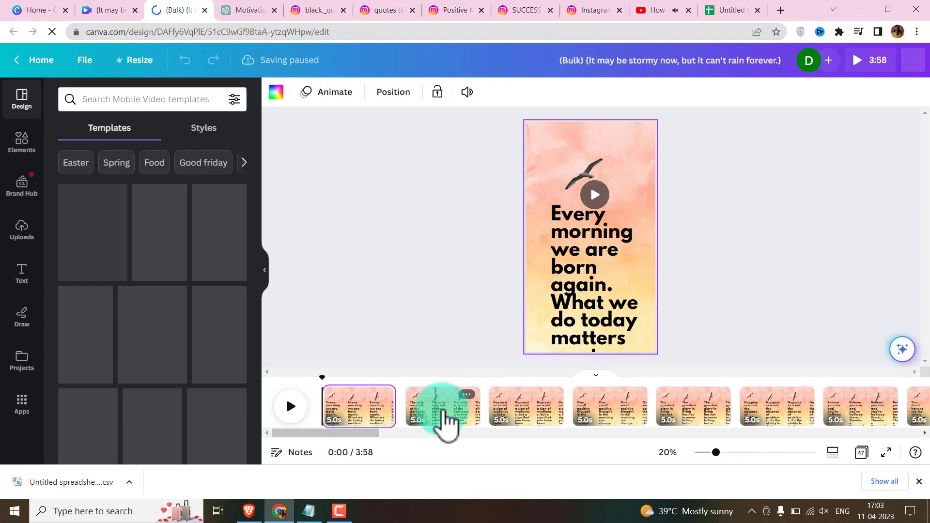
left_click(516, 418)
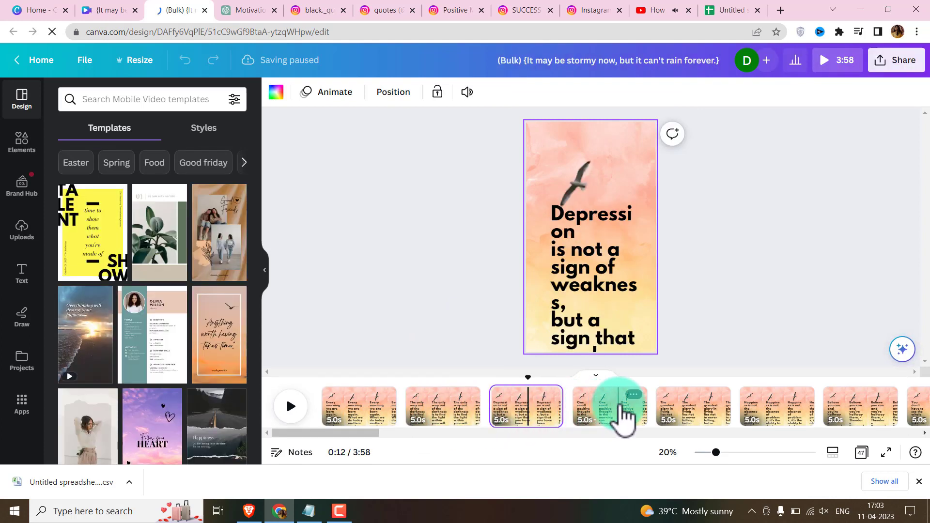
left_click(362, 409)
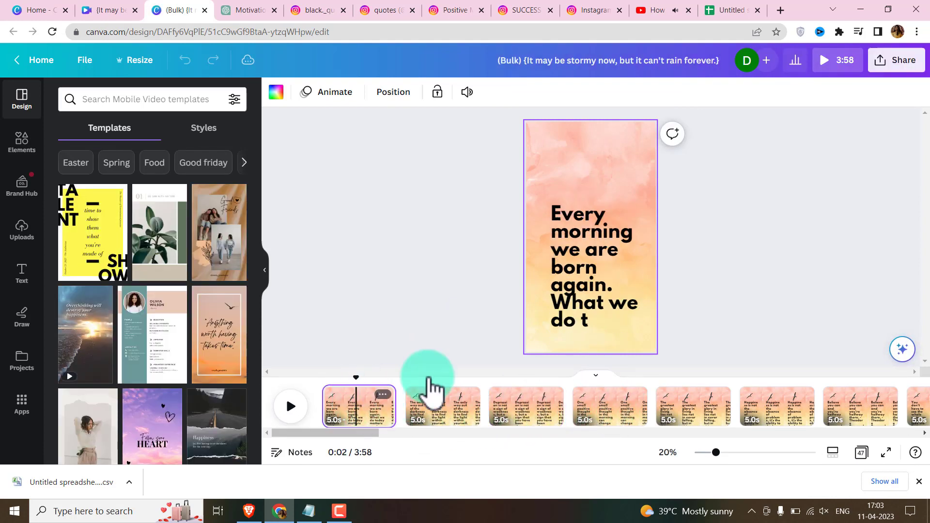
left_click(594, 250)
left_click(557, 313)
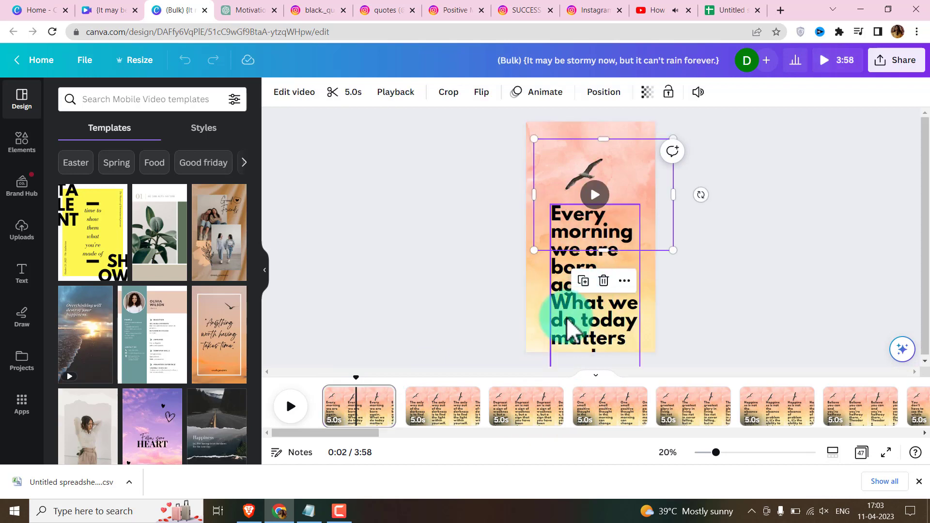
left_click_drag(571, 328, 558, 276)
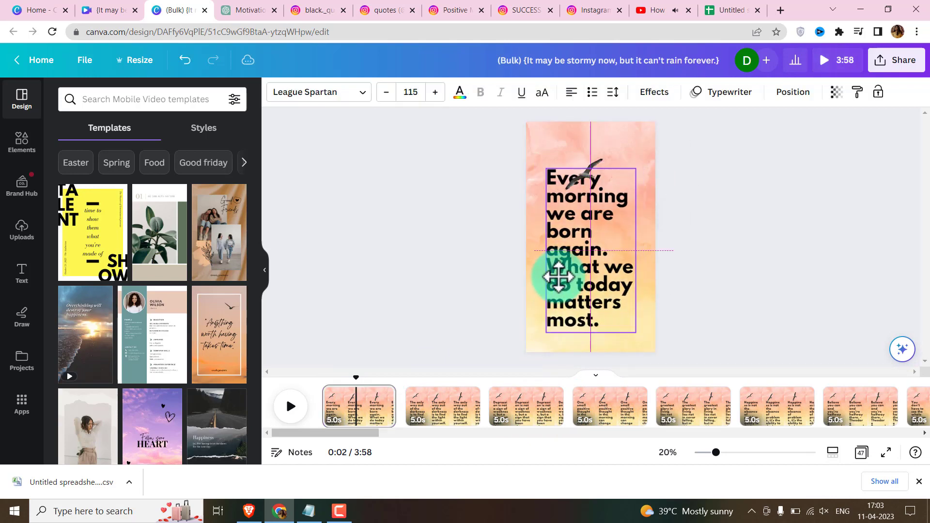
left_click(461, 255)
left_click_drag(588, 265, 578, 237)
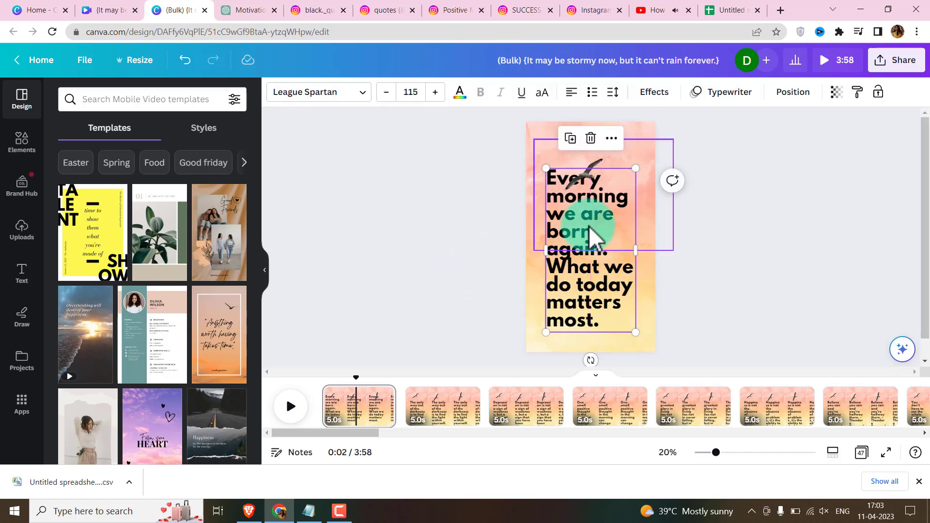
left_click(707, 209)
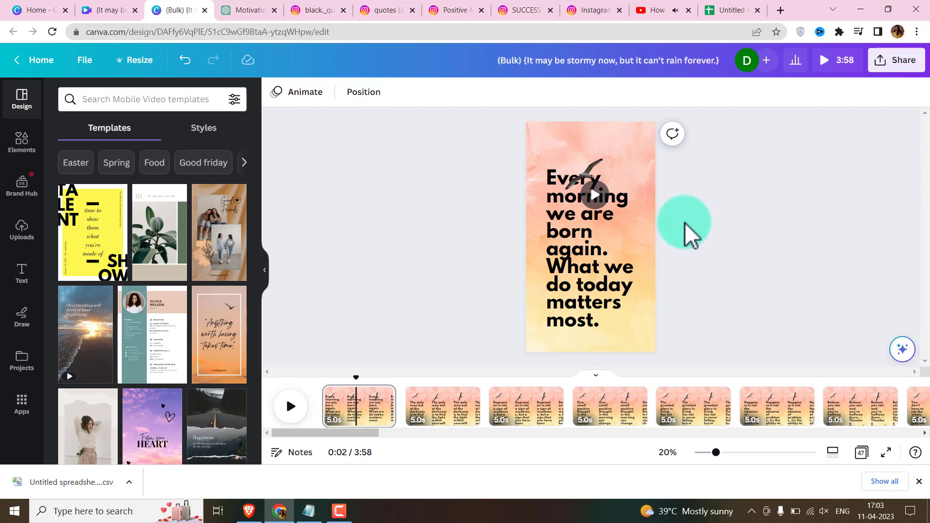
Play the bird clip on page 1 and look through generated pages 14 to 19 to check how their quotes fit
left_click(600, 203)
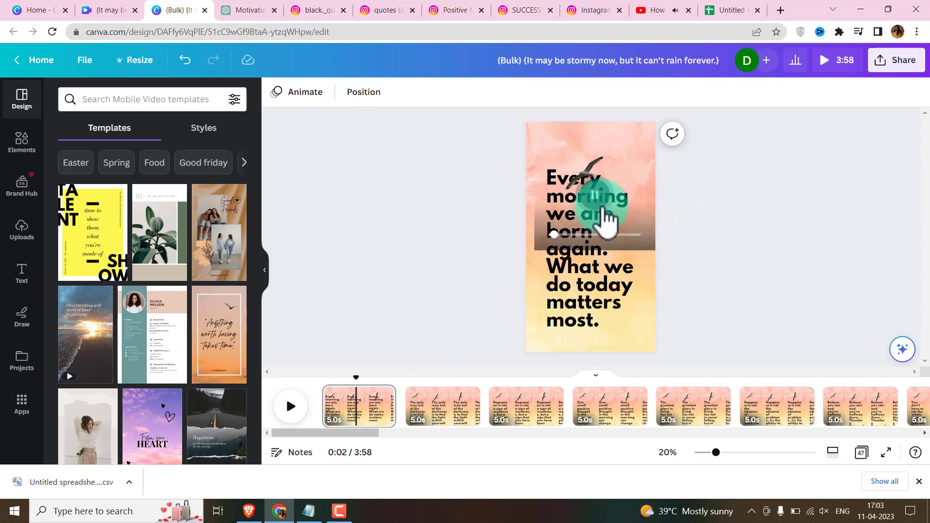
left_click_drag(490, 432, 525, 433)
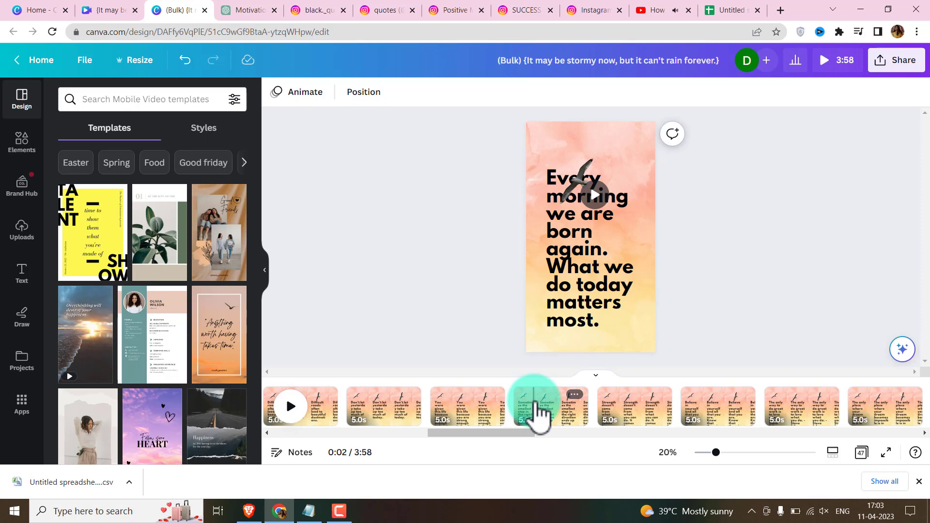
left_click(537, 409)
left_click(479, 412)
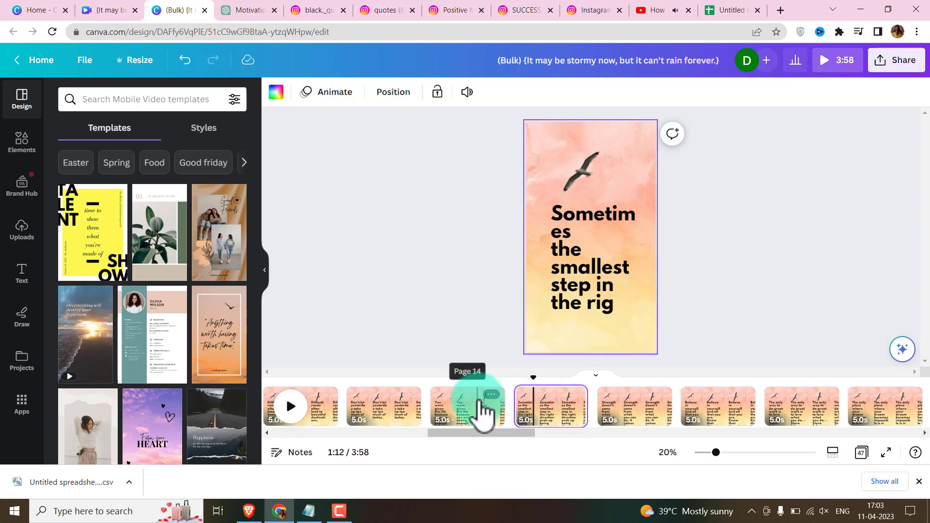
left_click(640, 419)
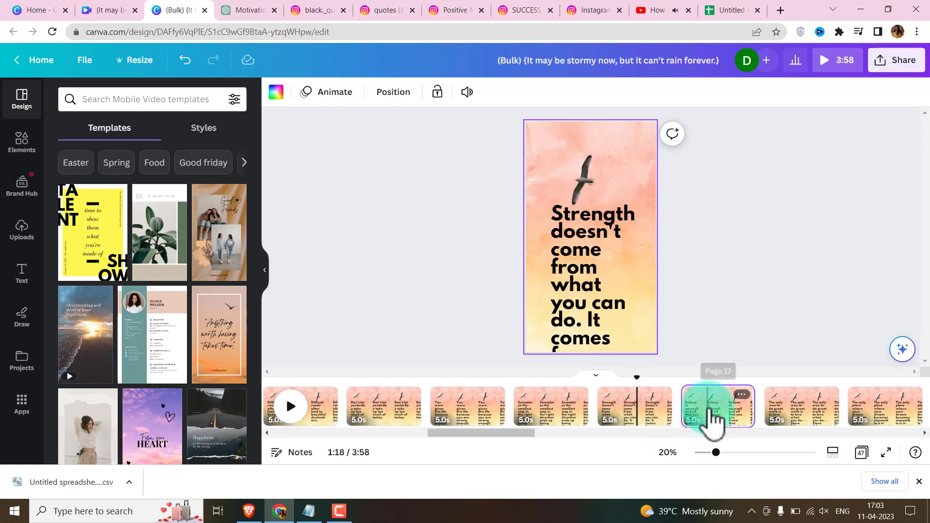
left_click(544, 387)
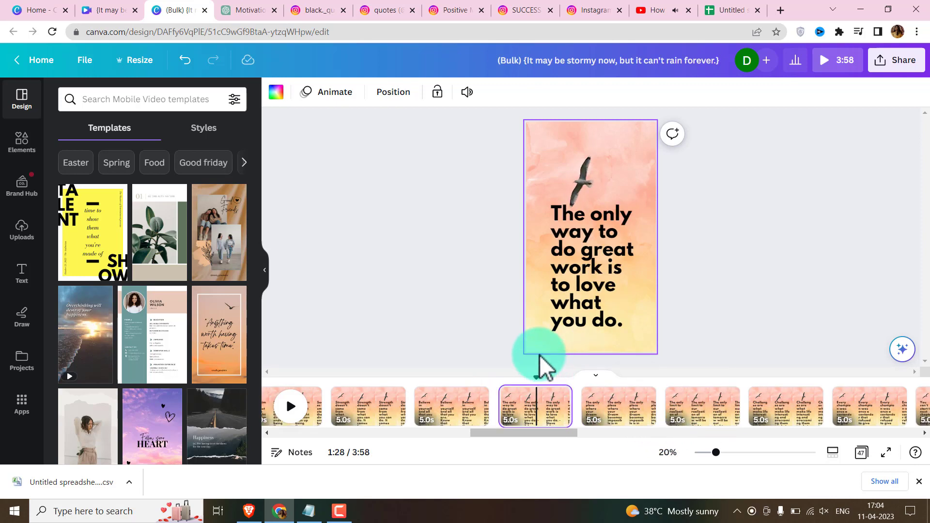
left_click(610, 416)
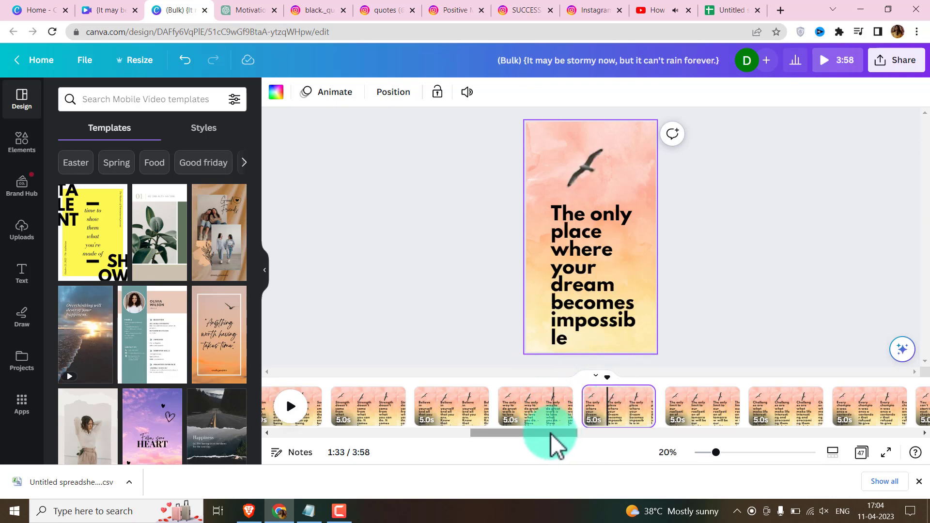
left_click_drag(550, 433, 289, 437)
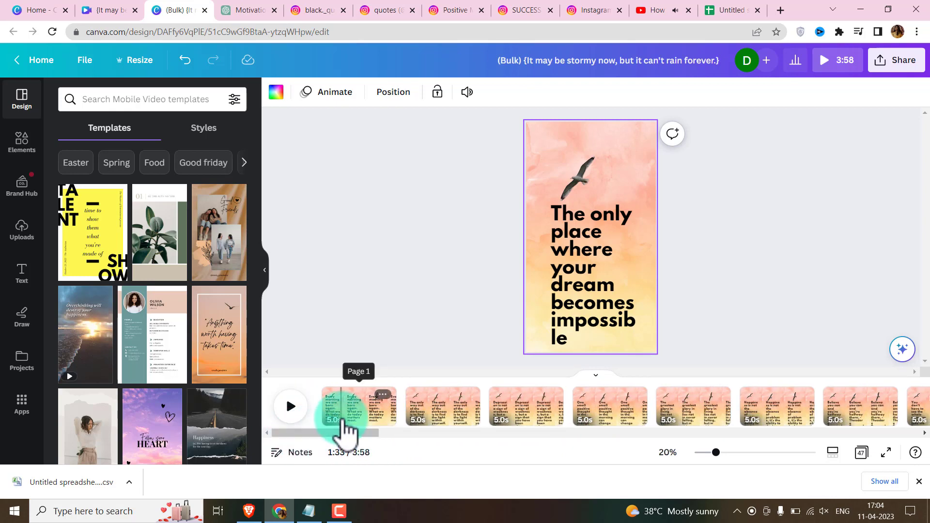
left_click_drag(345, 426, 378, 424)
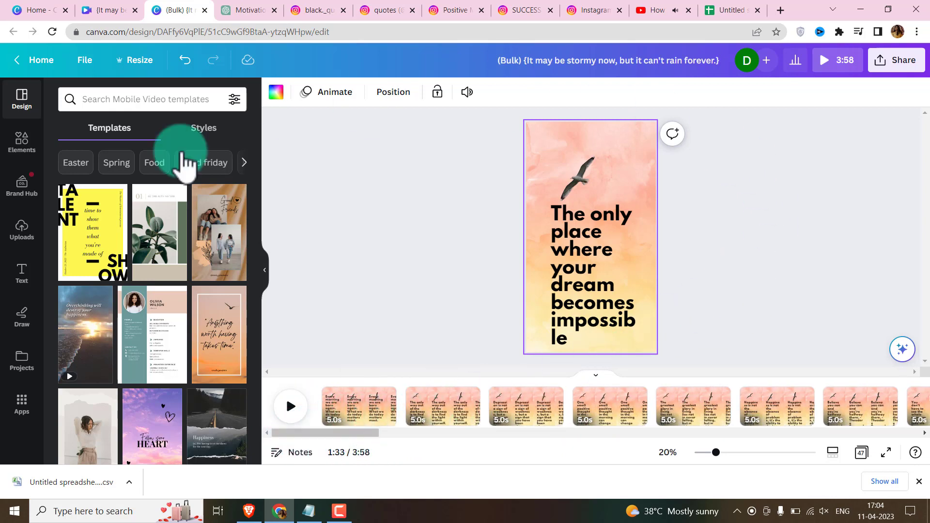
left_click(765, 245)
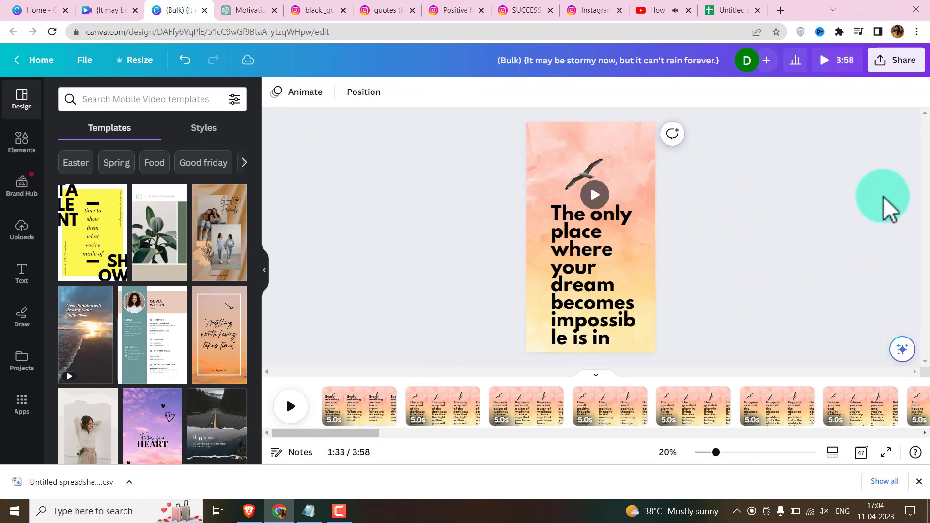
Examine the design's download settings and the list of pages that can be selected for the MP4 video export
left_click(903, 62)
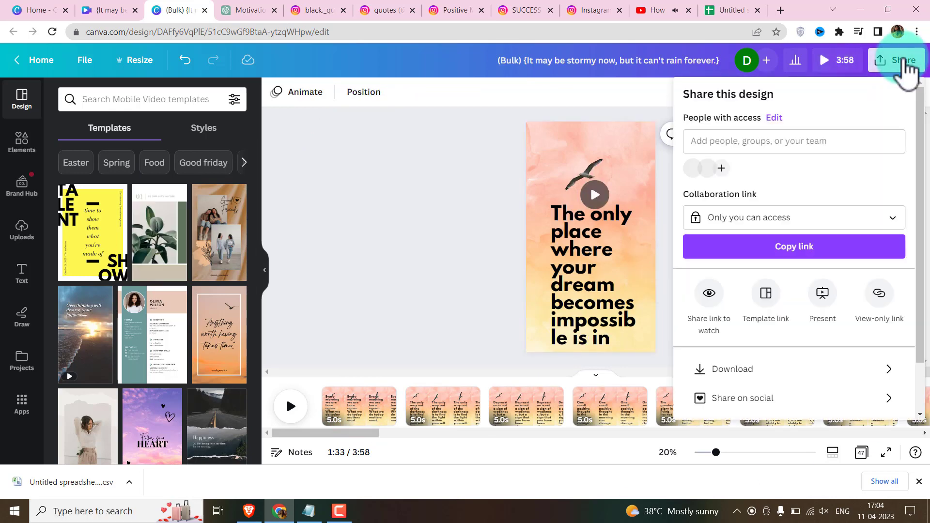
scroll(833, 314, "down", 1)
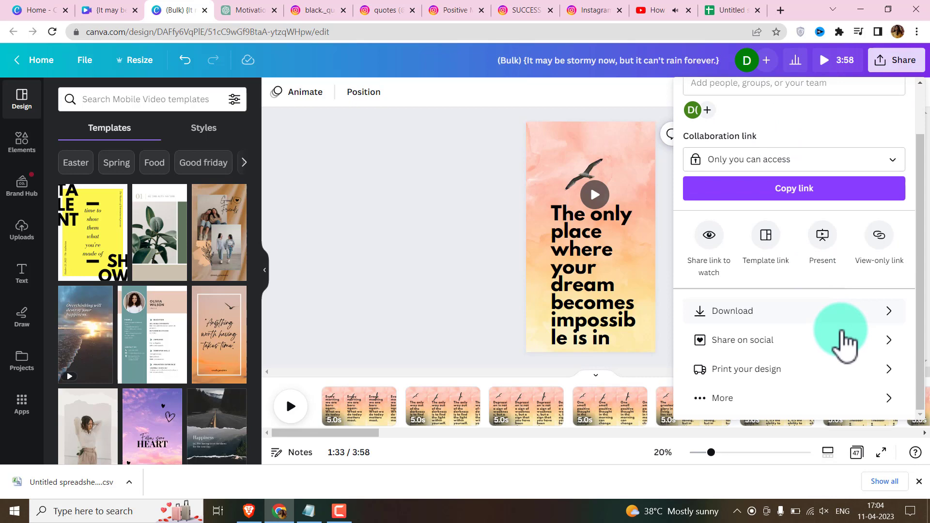
left_click(890, 314)
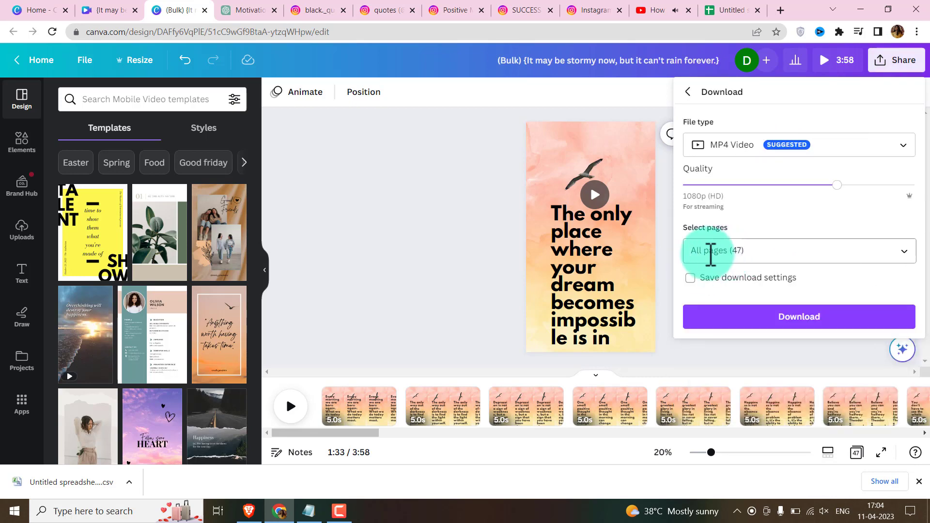
left_click(840, 256)
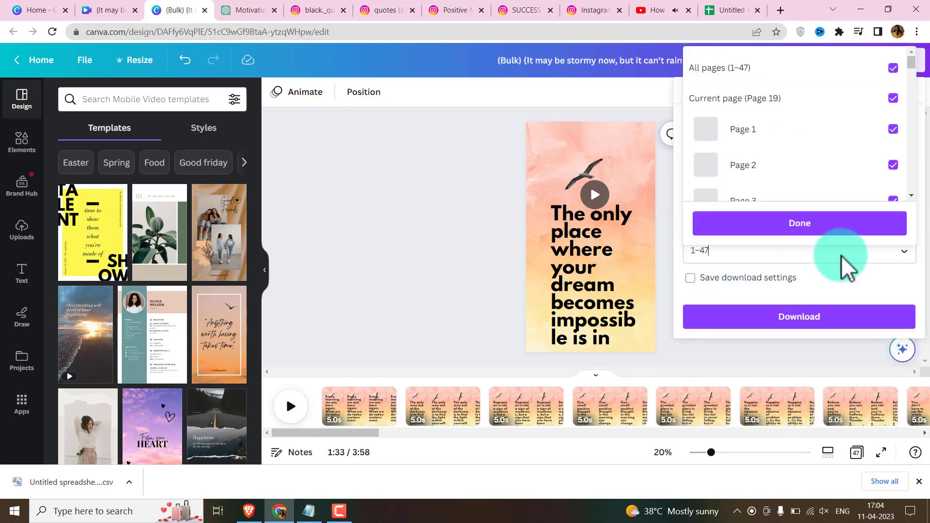
scroll(841, 186, "down", 6)
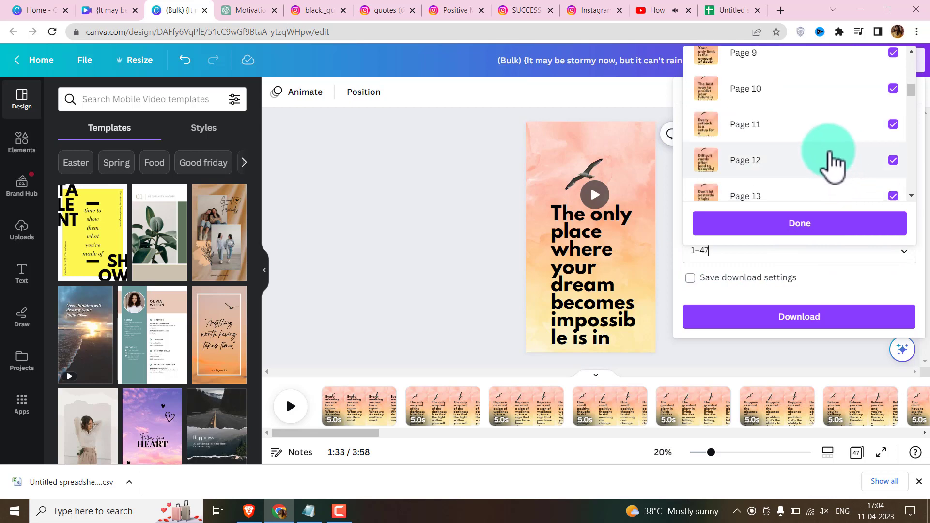
scroll(830, 155, "up", 6)
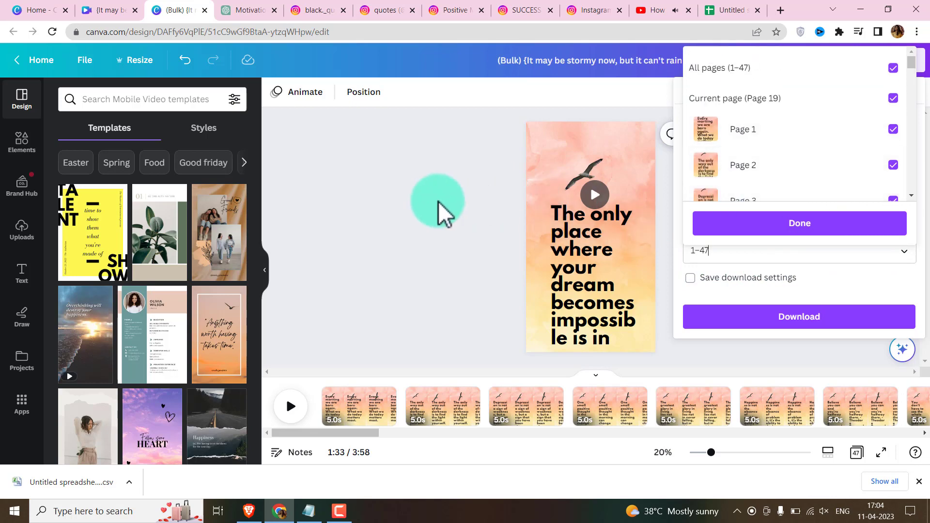
left_click(397, 220)
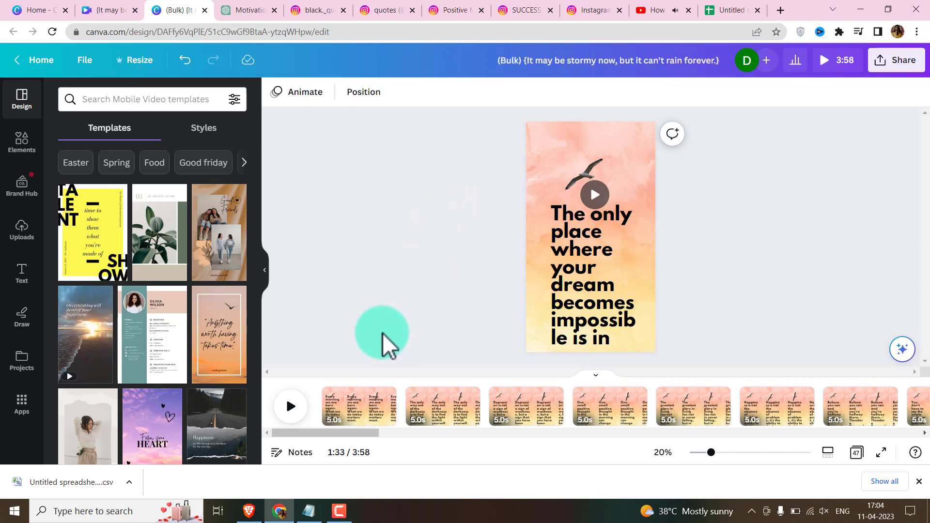
Open the download settings for the design and exclude pages 44 to 47 from the MP4 video export
left_click(368, 415)
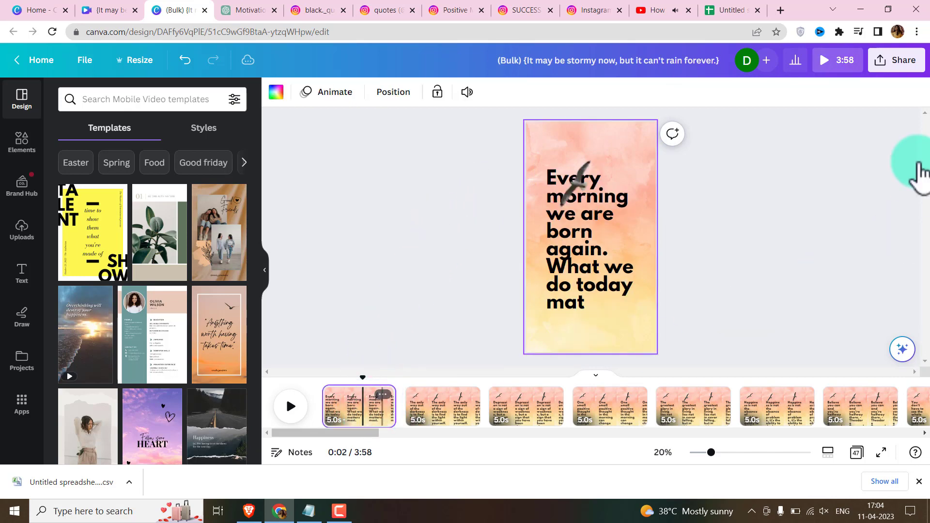
left_click(895, 63)
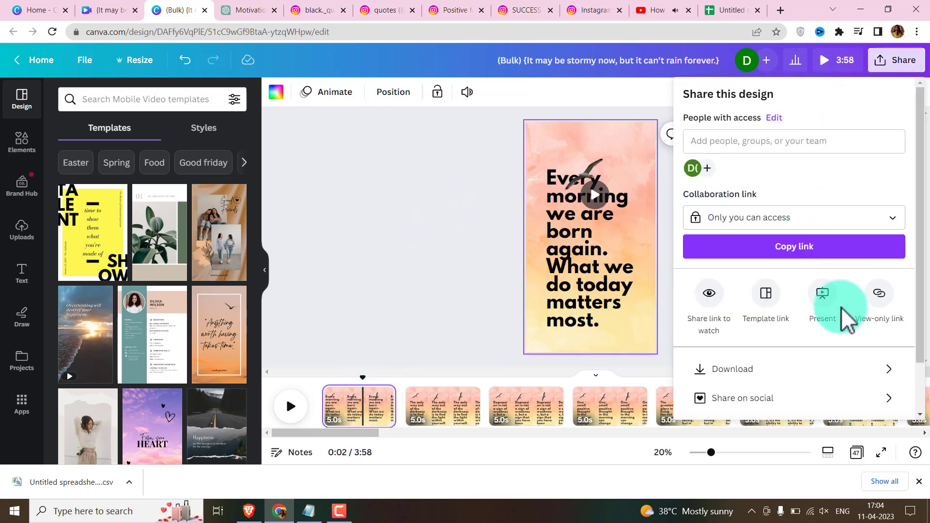
left_click(852, 377)
left_click(845, 68)
left_click(842, 107)
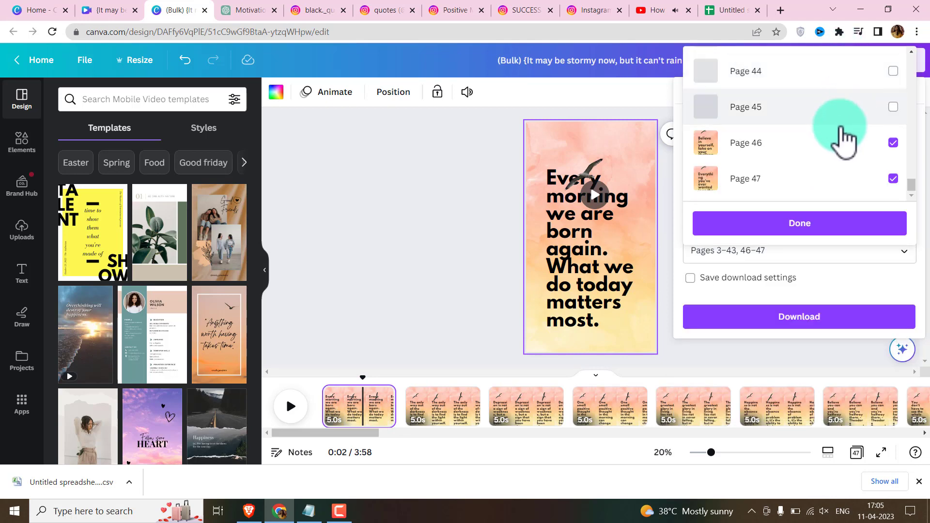
left_click(840, 142)
left_click(842, 178)
Exclude pages 31 to 35 from the pages selected for the video export
scroll(842, 178, "up", 9)
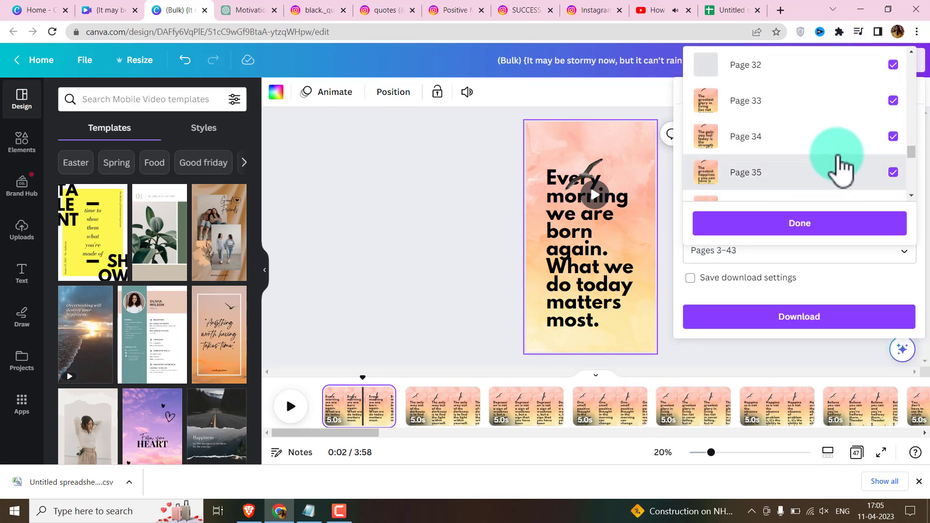
left_click(838, 167)
left_click(837, 143)
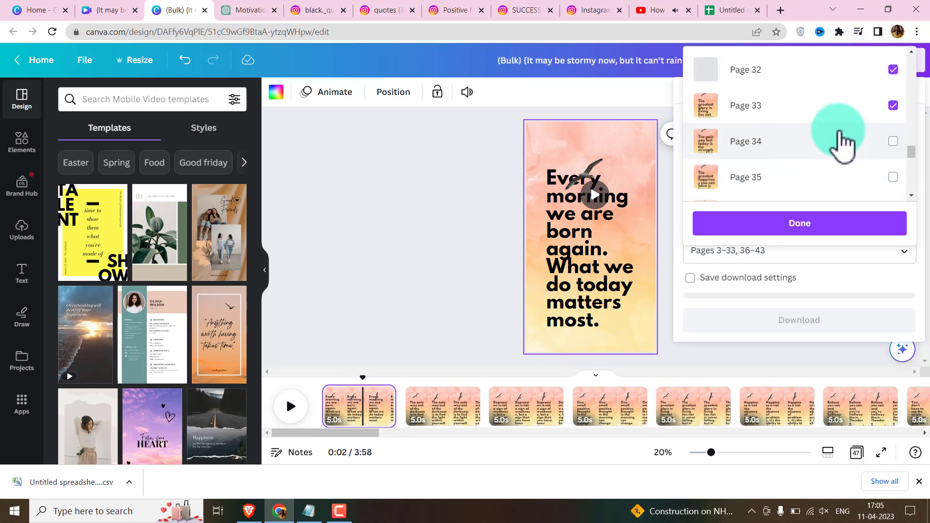
scroll(836, 109, "up", 2)
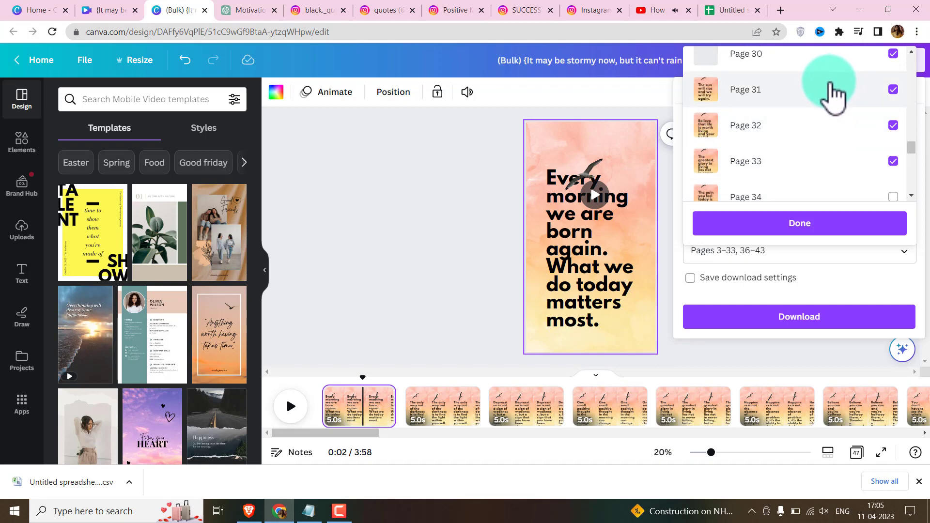
left_click(833, 92)
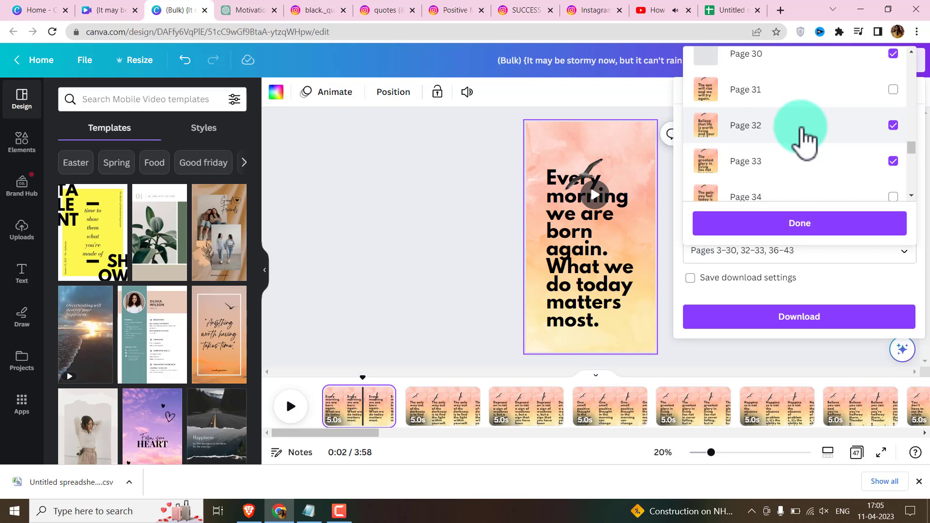
left_click(804, 140)
left_click(805, 158)
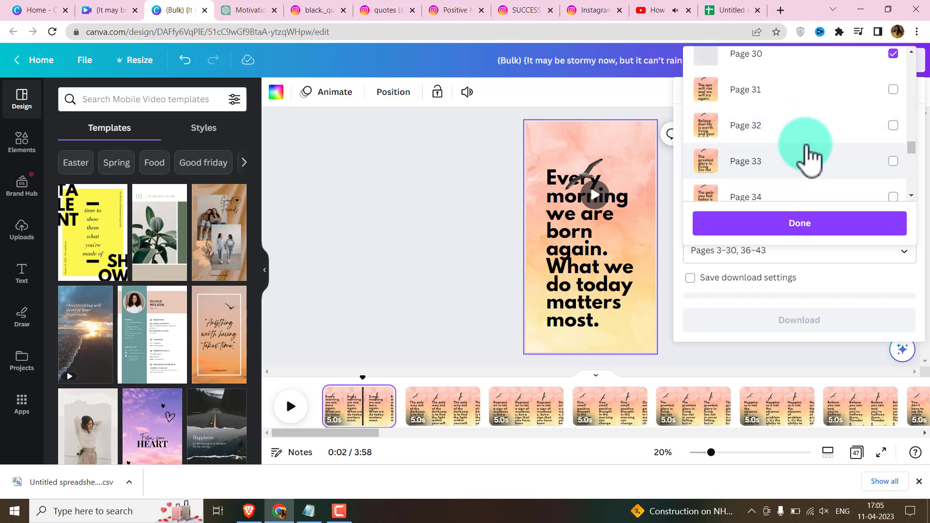
Exclude pages 27, 28 and 29 from the pages selected for the video export
scroll(809, 154, "up", 3)
left_click(825, 81)
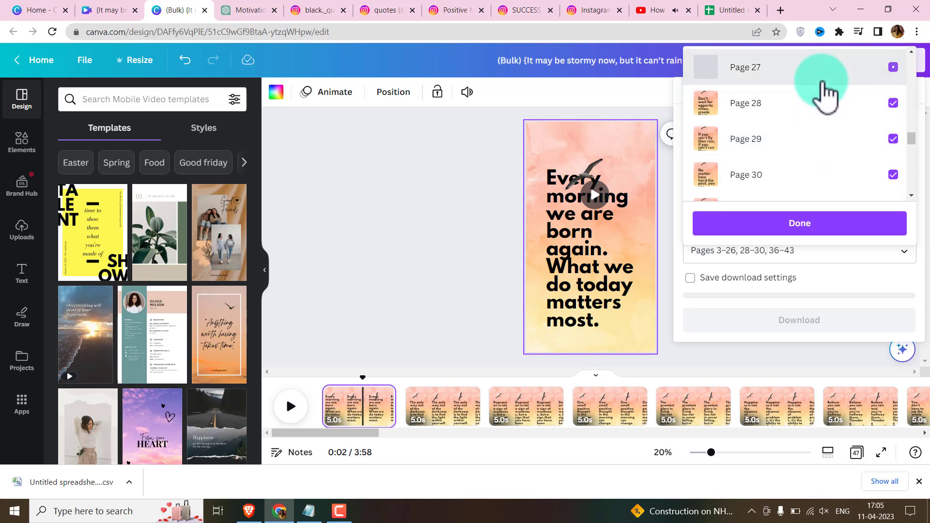
left_click(819, 100)
left_click(818, 140)
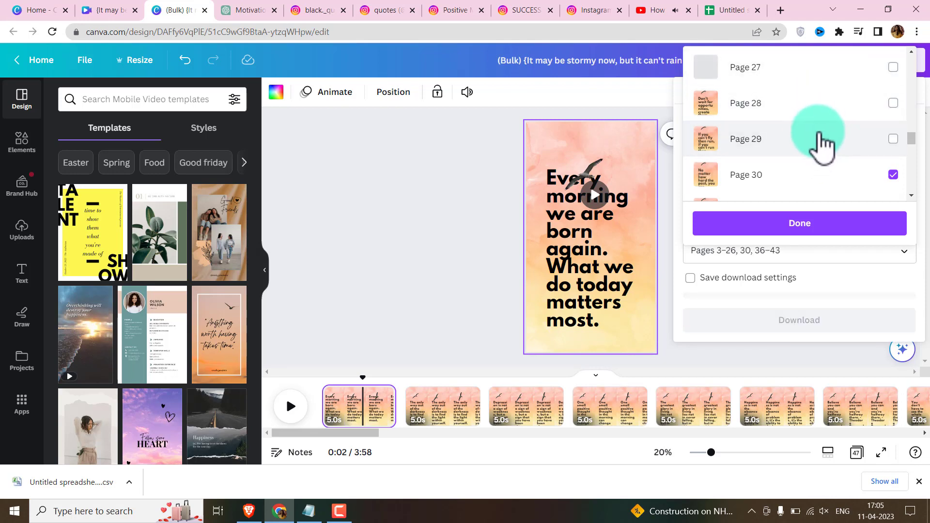
Exclude pages 20, 25 and 26 from the video export and leave the download settings without downloading
scroll(804, 170, "up", 4)
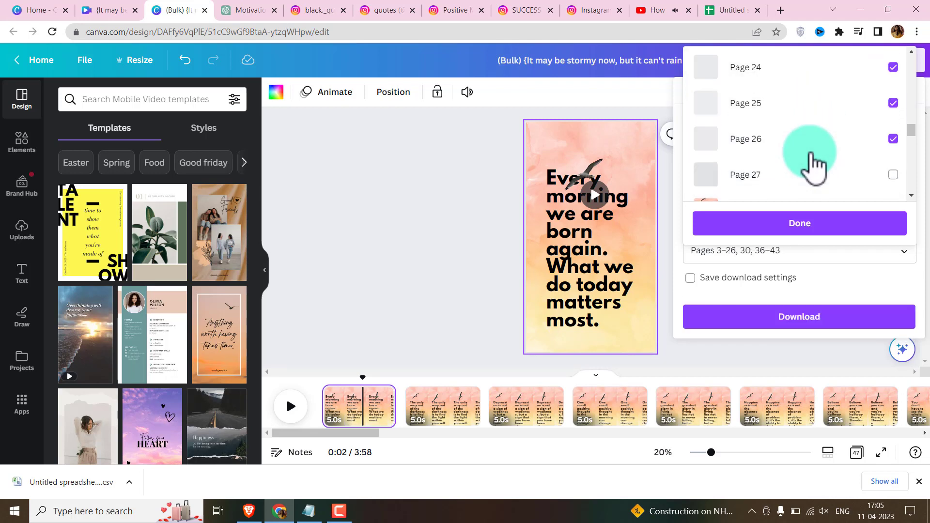
left_click(815, 154)
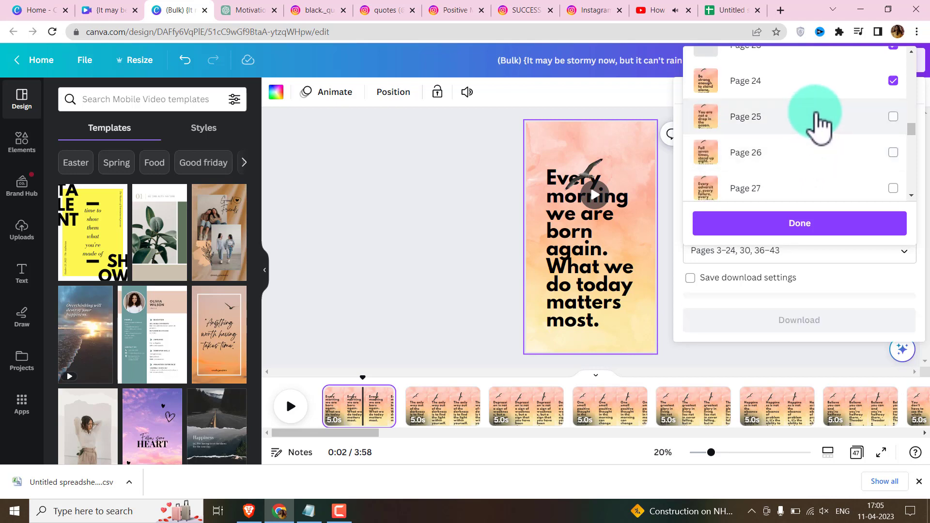
left_click(814, 135)
scroll(813, 130, "up", 4)
left_click(808, 133)
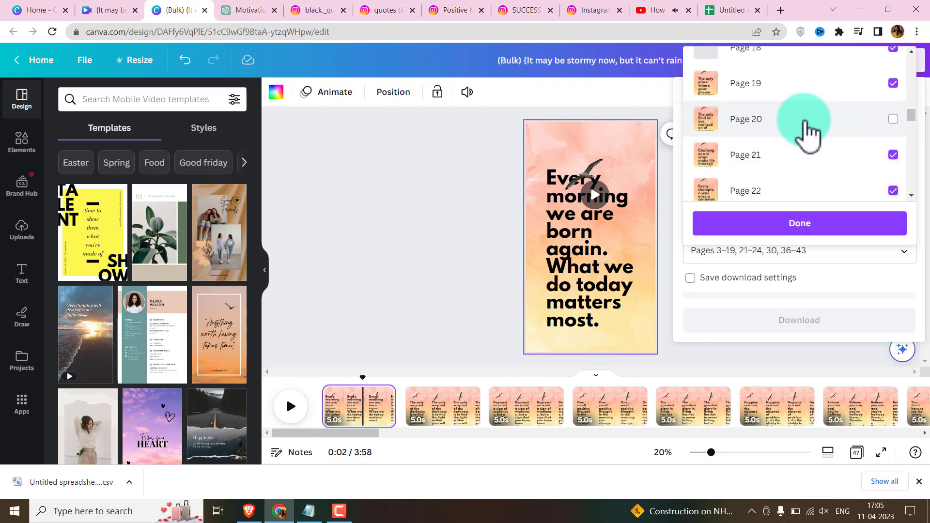
left_click(429, 227)
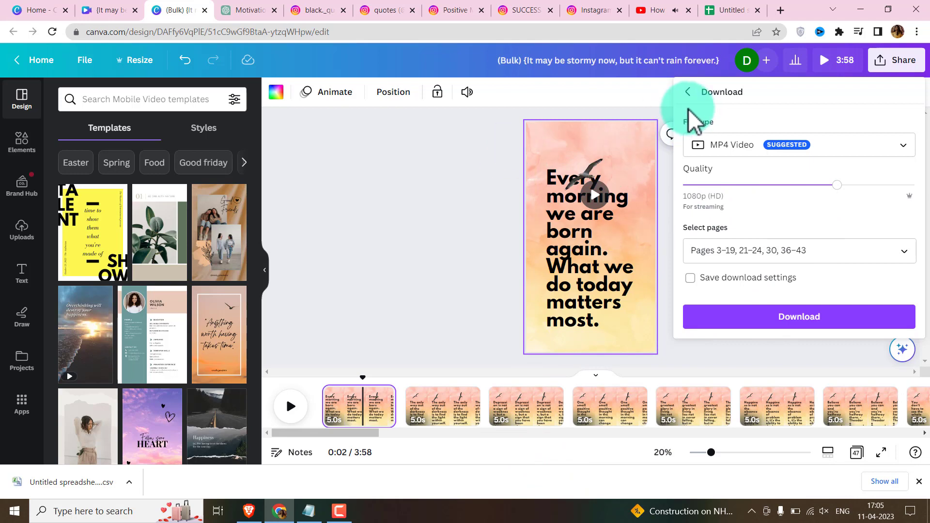
left_click(690, 91)
left_click(478, 190)
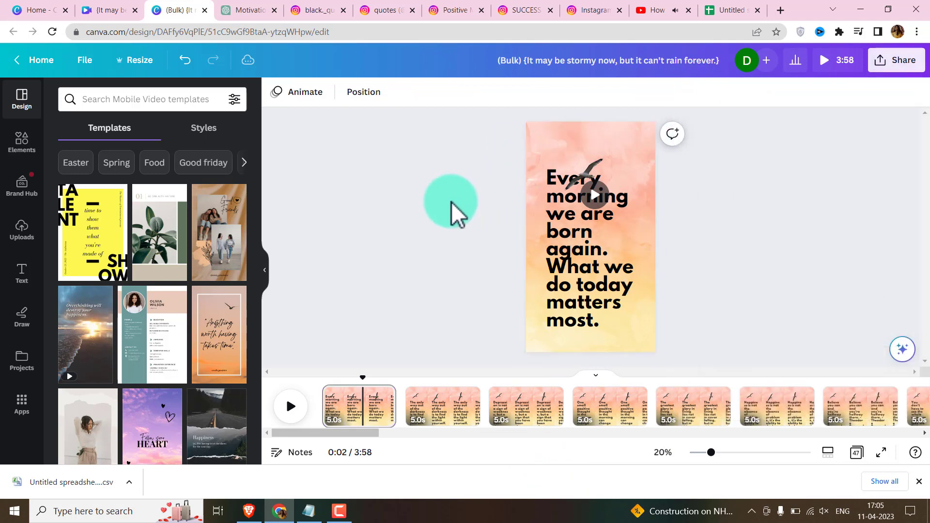